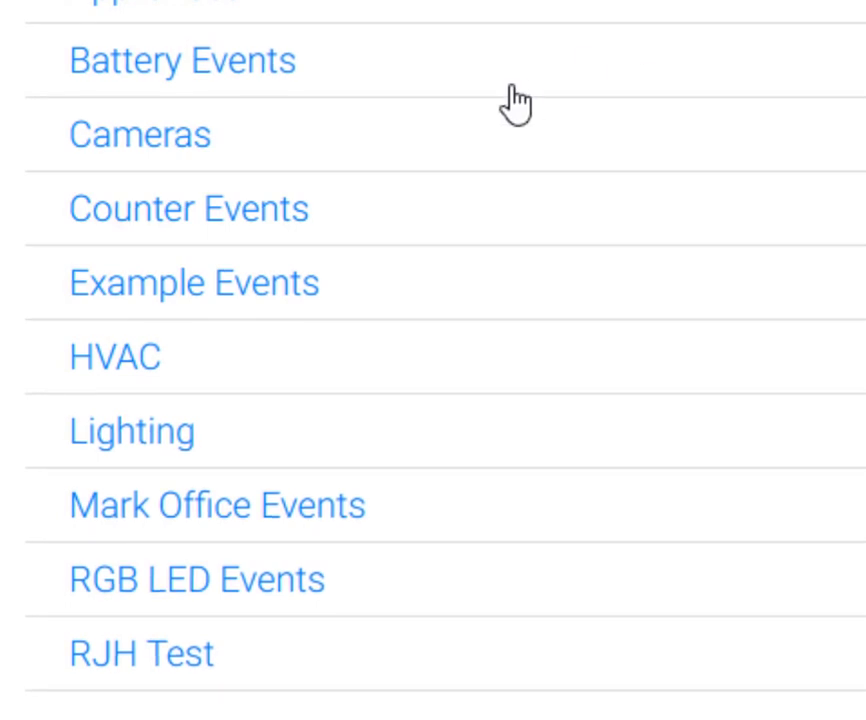
Open New Event in the Example Events group and rename it "Speak when wall switch is multi-tapped"
{"action": "left_click", "coordinate": [230, 287]}
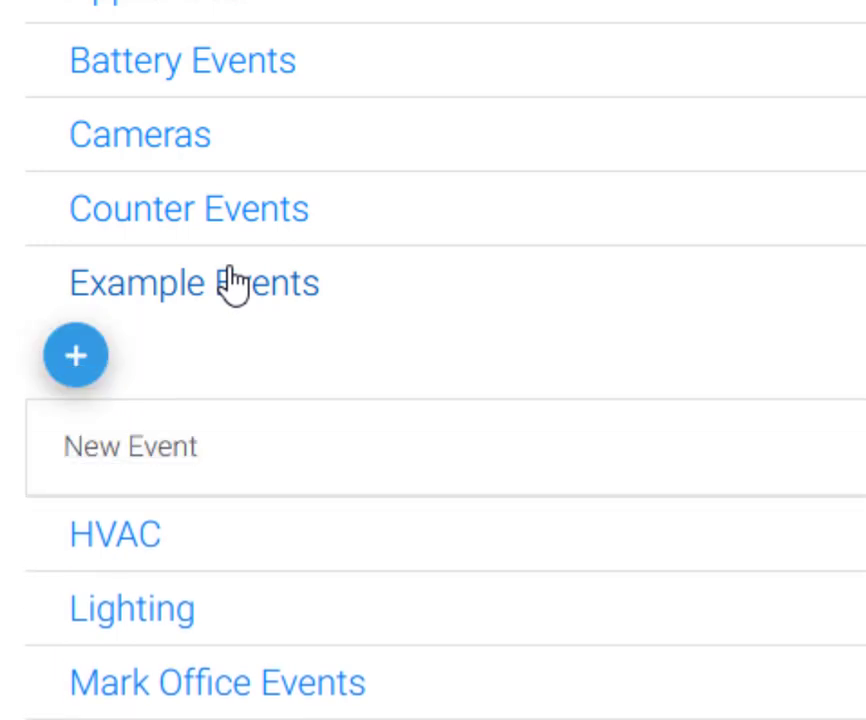
{"action": "left_click", "coordinate": [172, 462]}
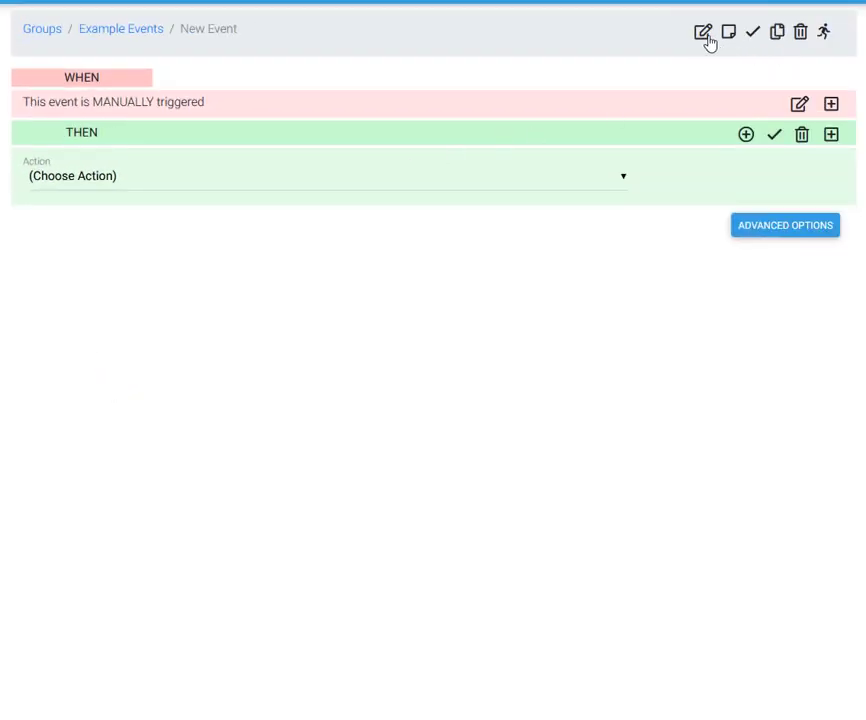
{"action": "left_click", "coordinate": [703, 33]}
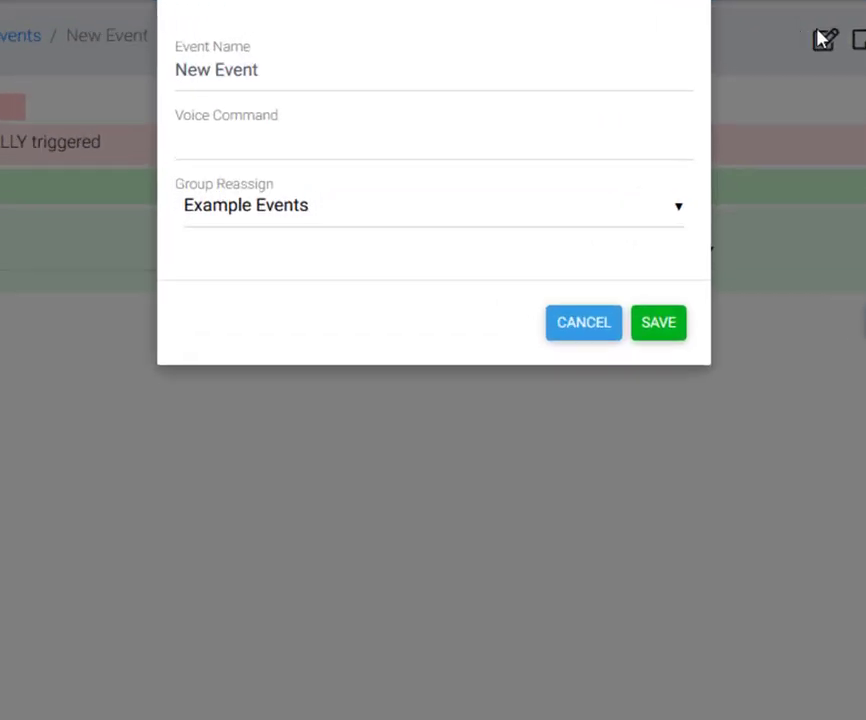
{"action": "triple_click", "coordinate": [240, 68]}
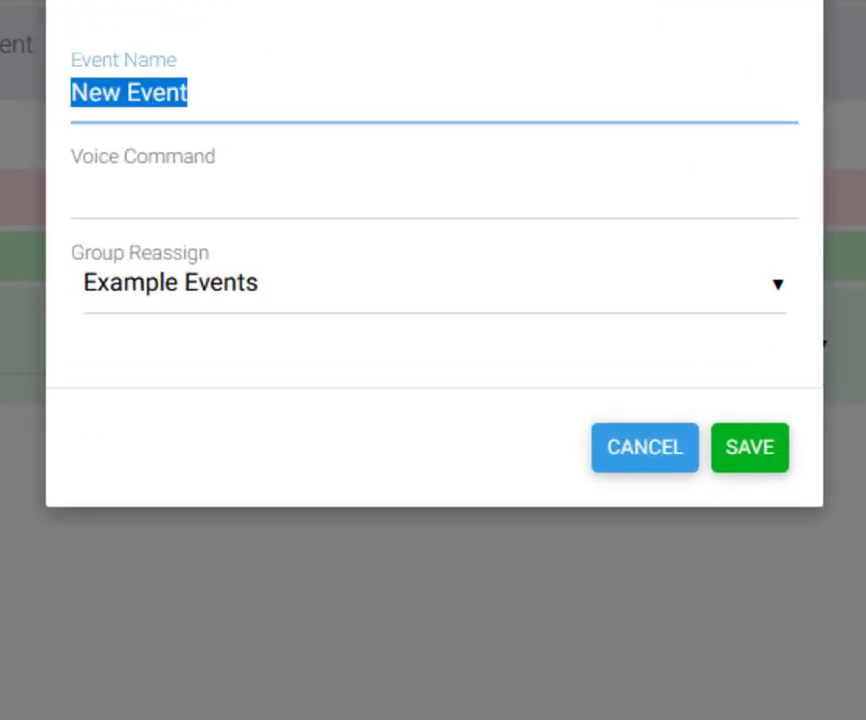
{"action": "type", "text": "Speak when wall switch"}
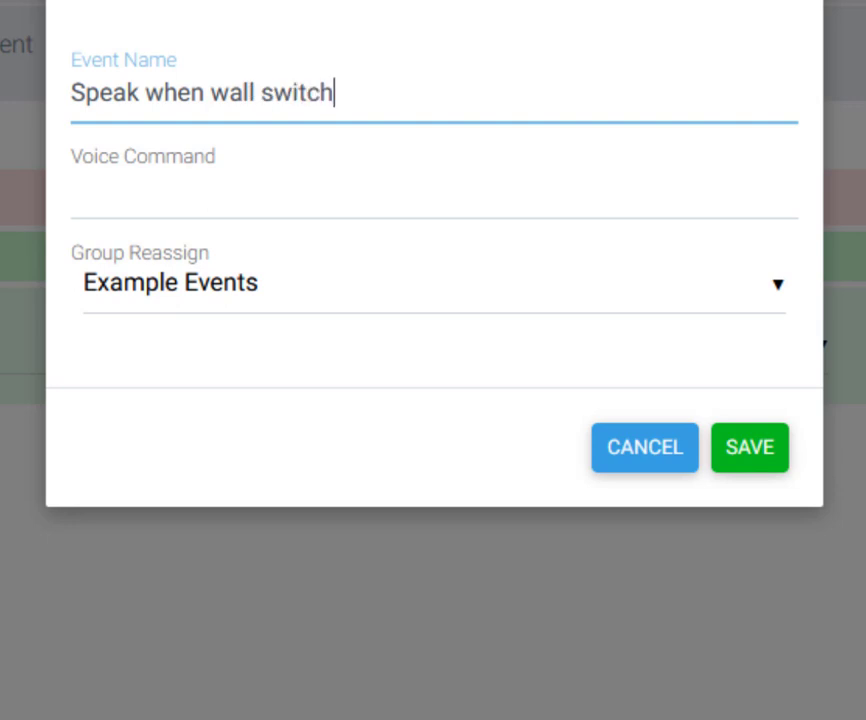
{"action": "type", "text": " is multi-tapped"}
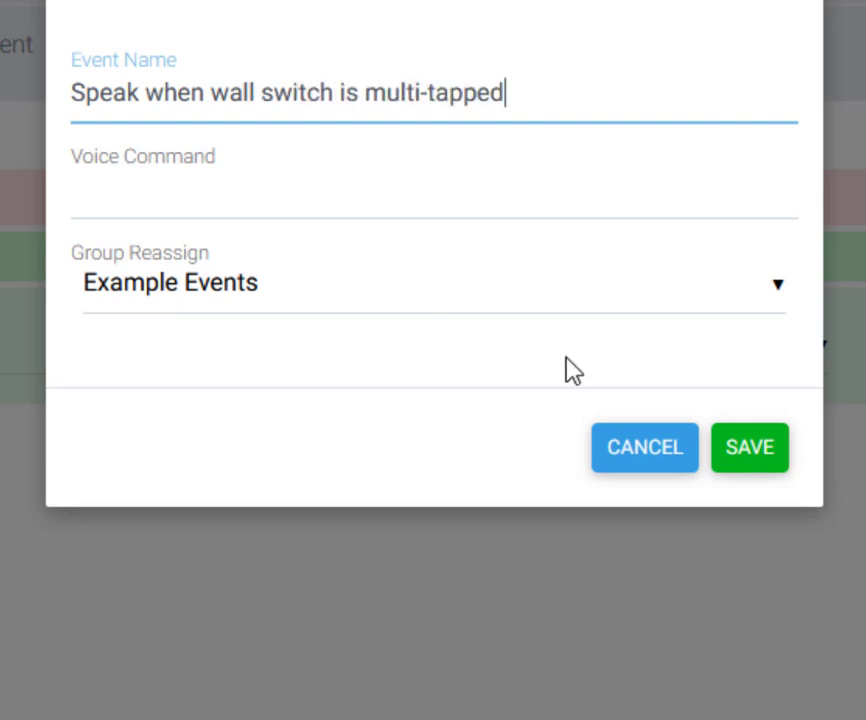
{"action": "left_click", "coordinate": [751, 449]}
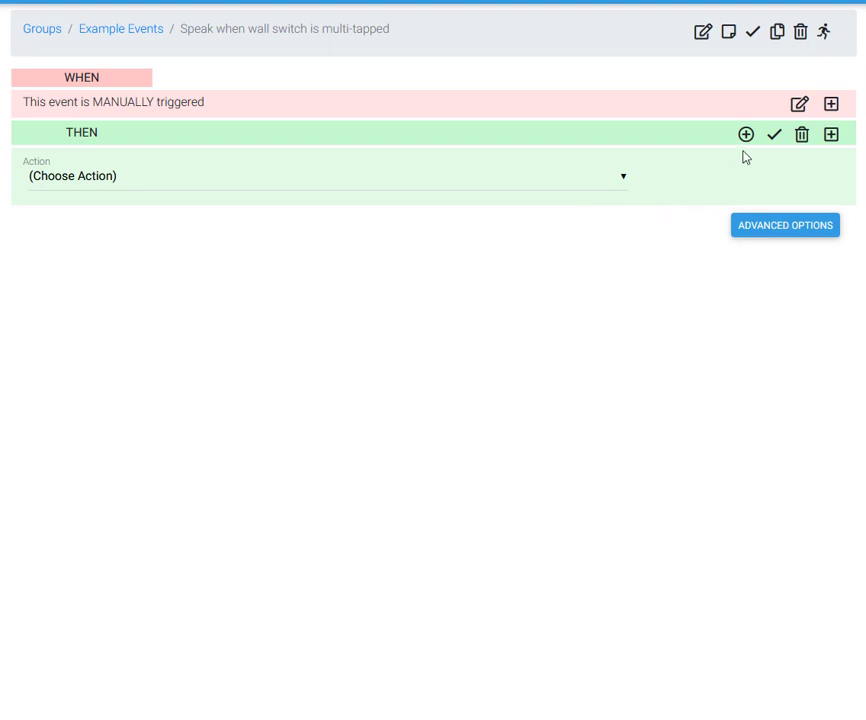
Set the event's trigger to "A Device's Value is..." with the type "This Device Just Had its Value Set or Changed."
{"action": "left_click", "coordinate": [800, 104]}
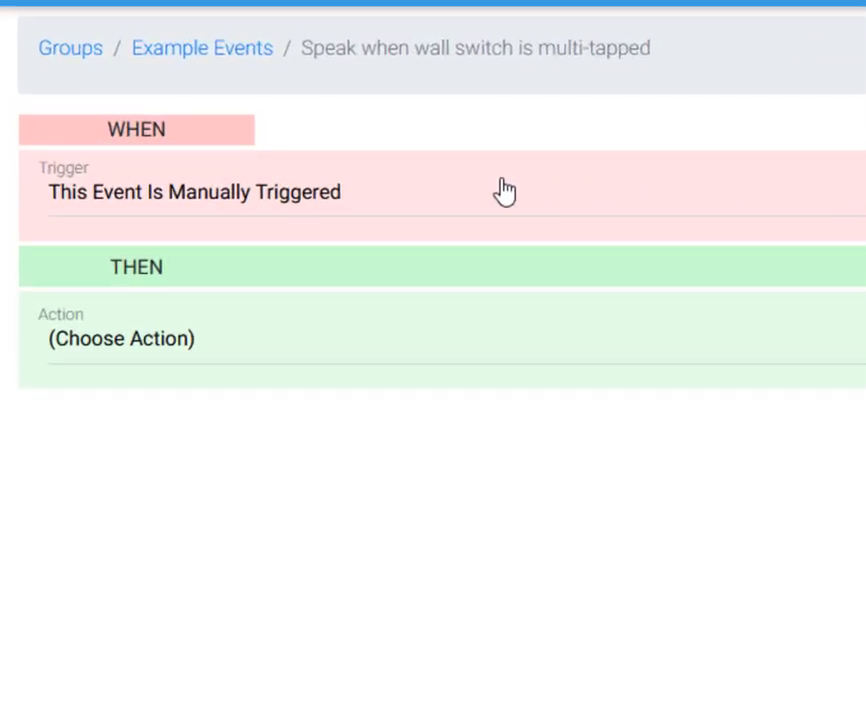
{"action": "left_click", "coordinate": [500, 194]}
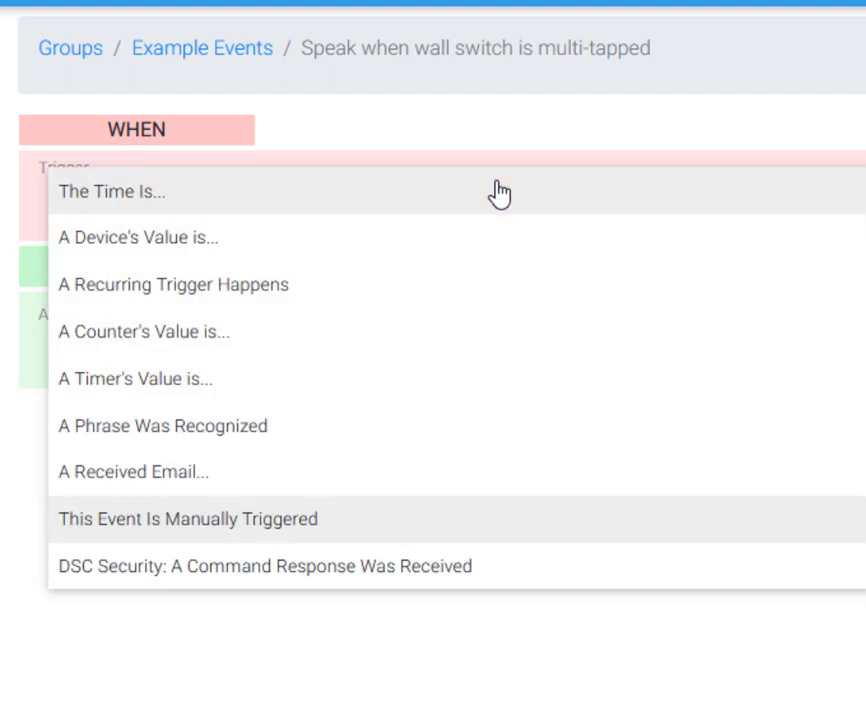
{"action": "left_click", "coordinate": [424, 243]}
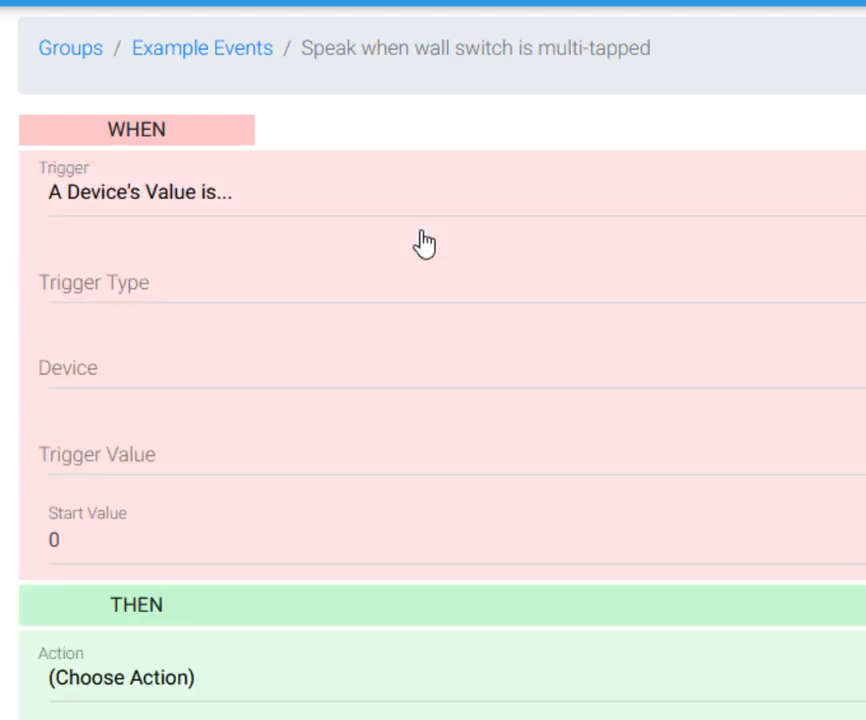
{"action": "left_click", "coordinate": [381, 286]}
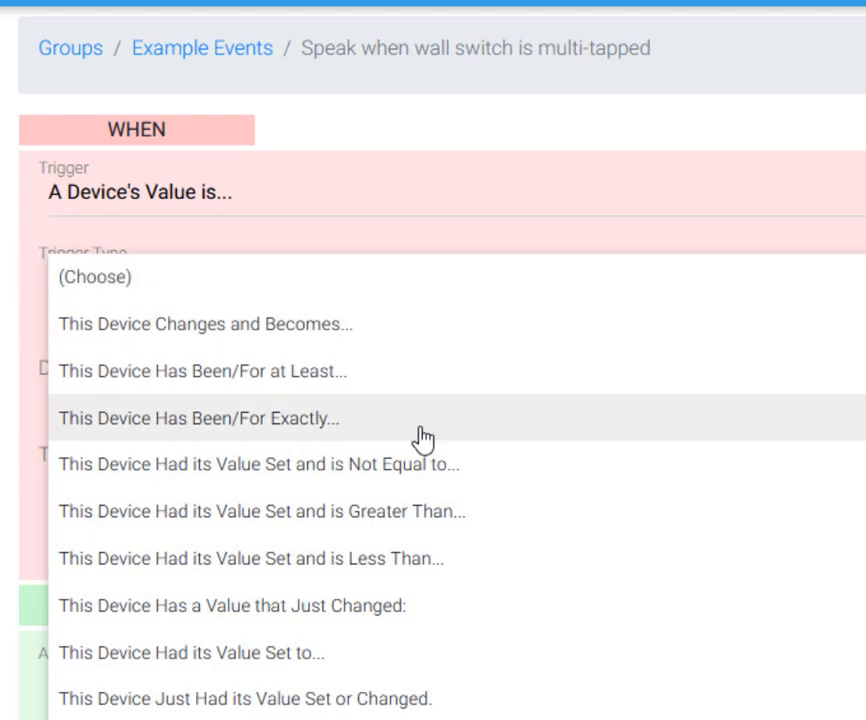
{"action": "left_click", "coordinate": [470, 699]}
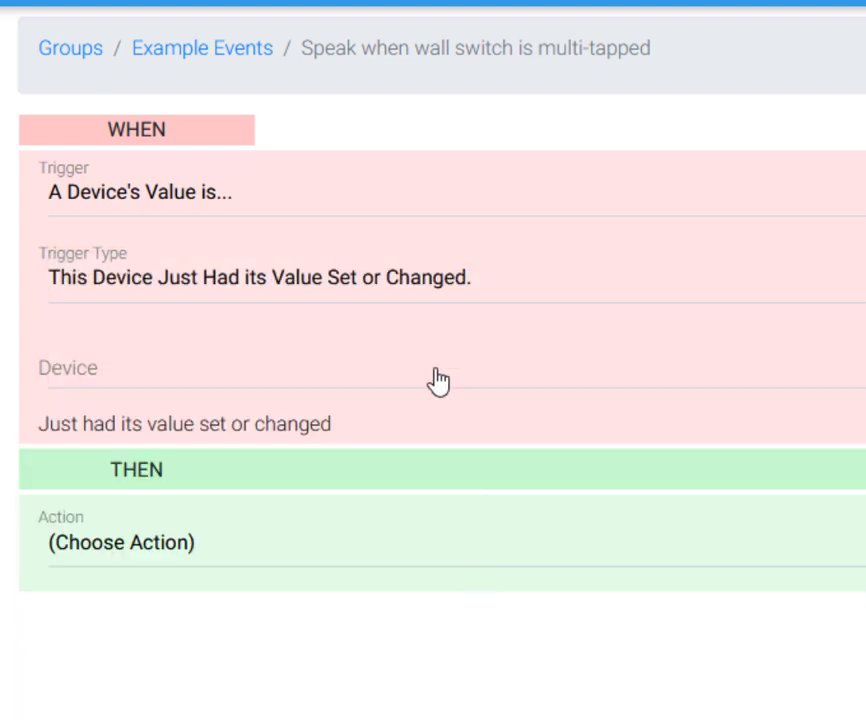
Choose the front office light's Central Scene as the trigger device and save the trigger
{"action": "left_click", "coordinate": [438, 380]}
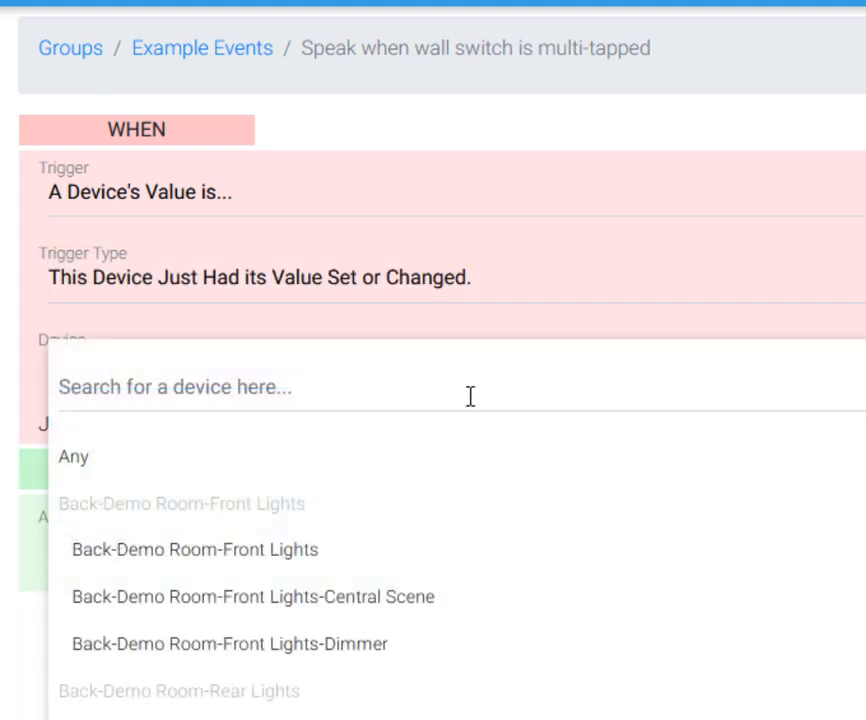
{"action": "type", "text": "mark"}
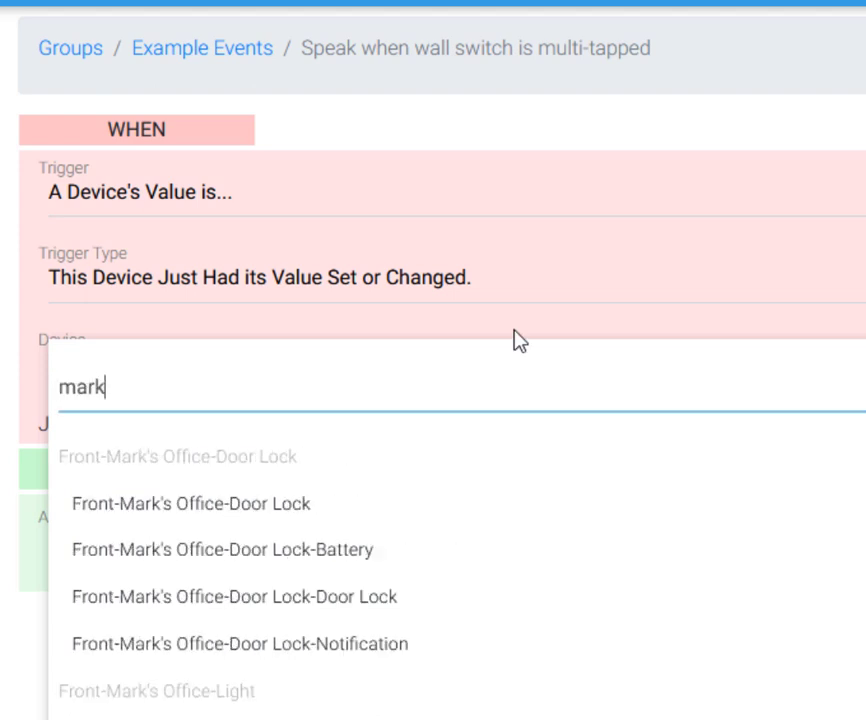
{"action": "scroll", "coordinate": [518, 340], "scroll_direction": "down", "scroll_amount": 2}
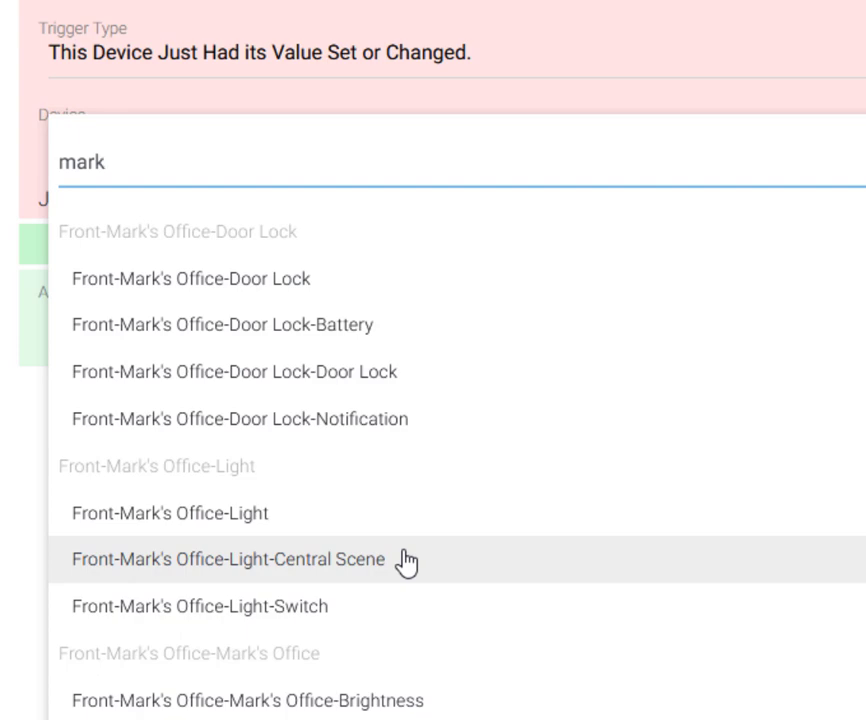
{"action": "left_click", "coordinate": [407, 561]}
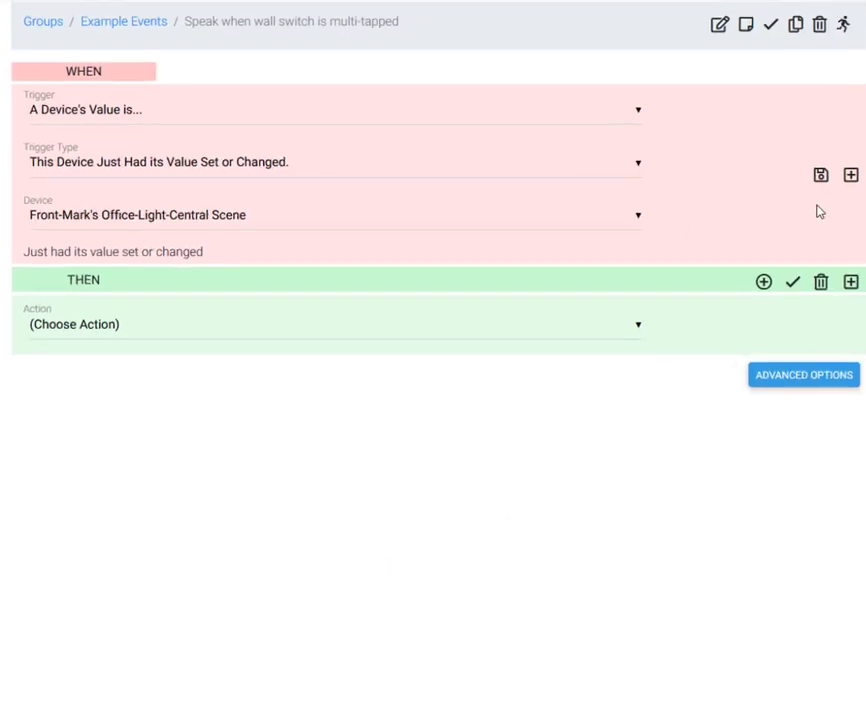
{"action": "left_click", "coordinate": [820, 175]}
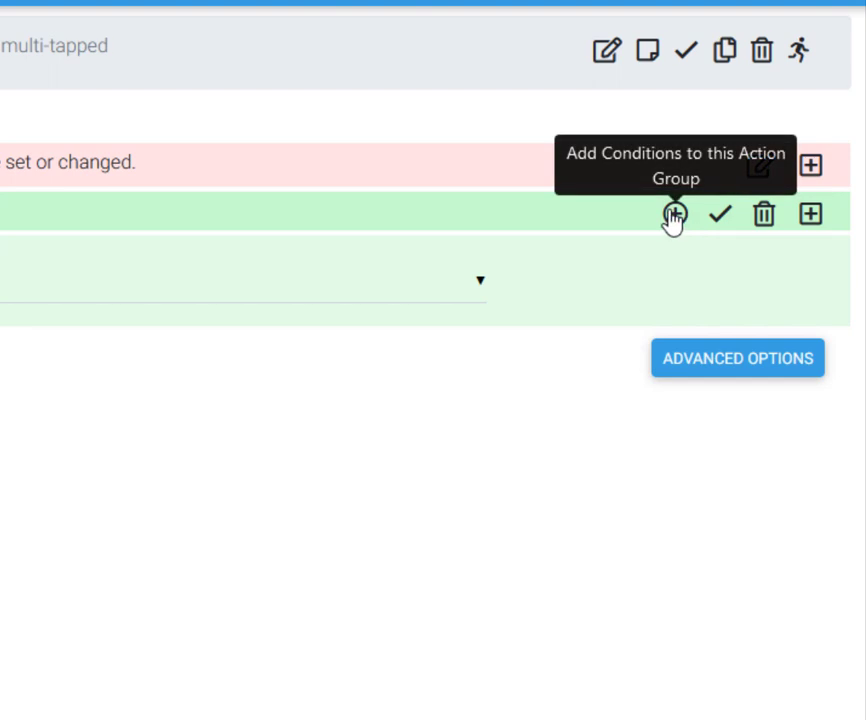
Add a condition to the action group using "A Device's Value is..." and "This Device Has a Value Equal to..."
{"action": "left_click", "coordinate": [673, 216]}
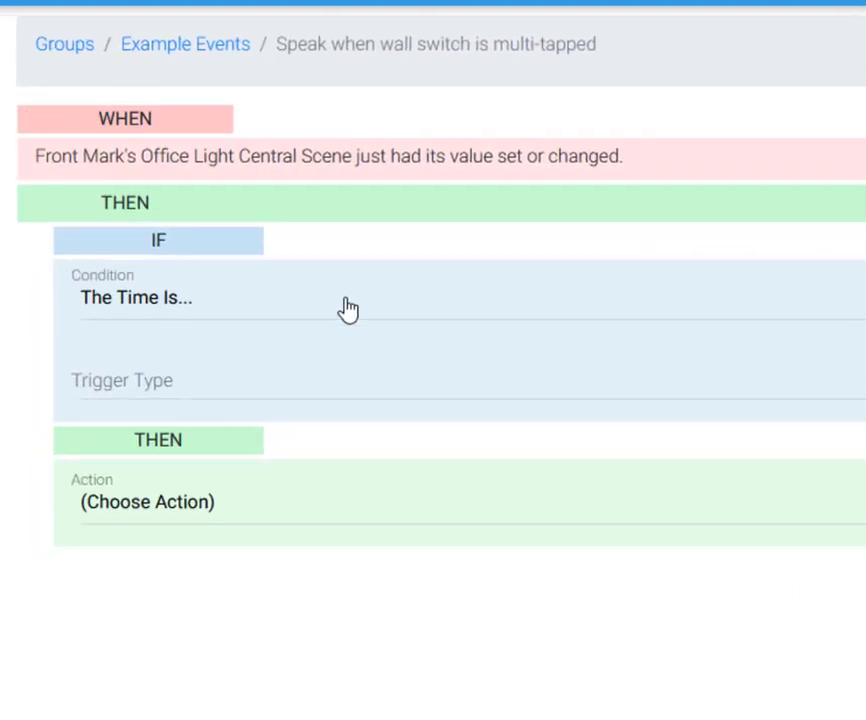
{"action": "left_click", "coordinate": [344, 309]}
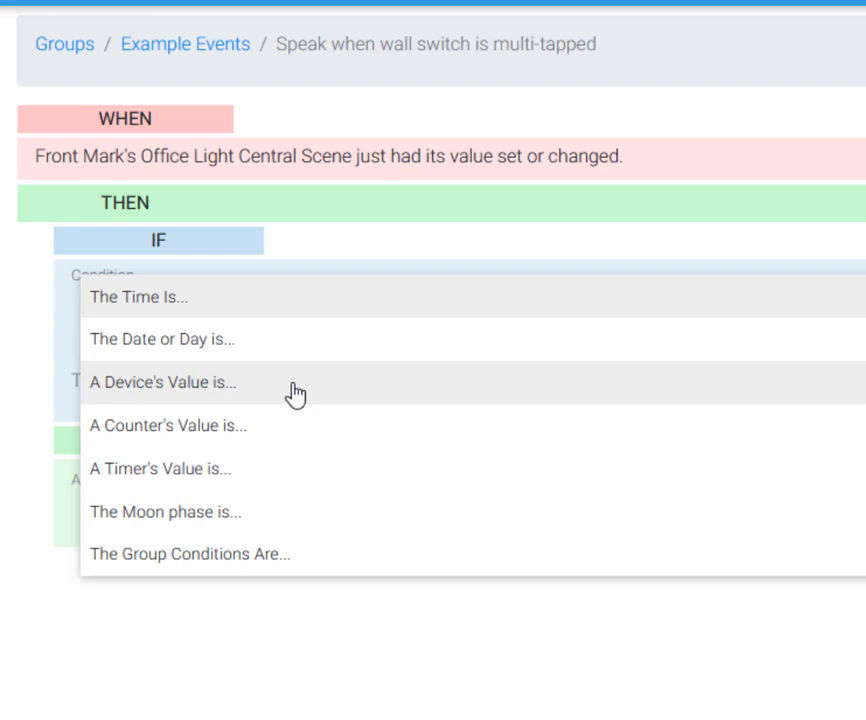
{"action": "left_click", "coordinate": [295, 392]}
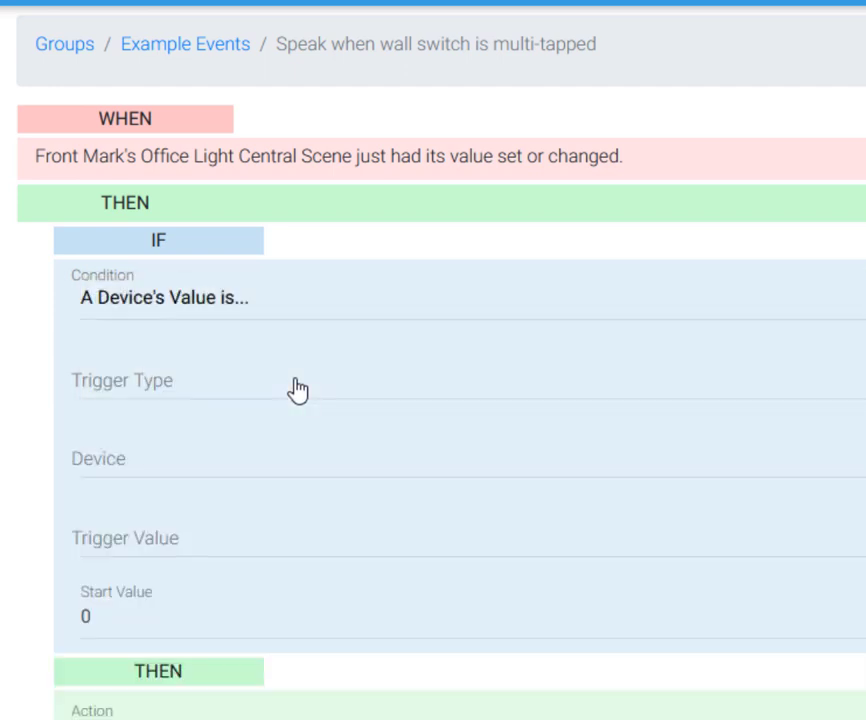
{"action": "left_click", "coordinate": [297, 390]}
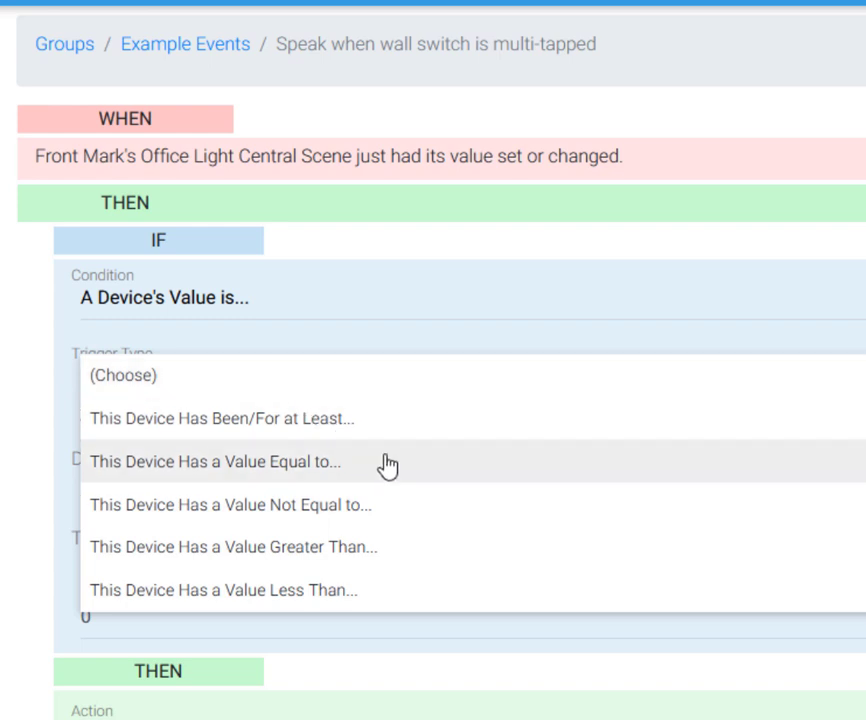
{"action": "left_click", "coordinate": [387, 466]}
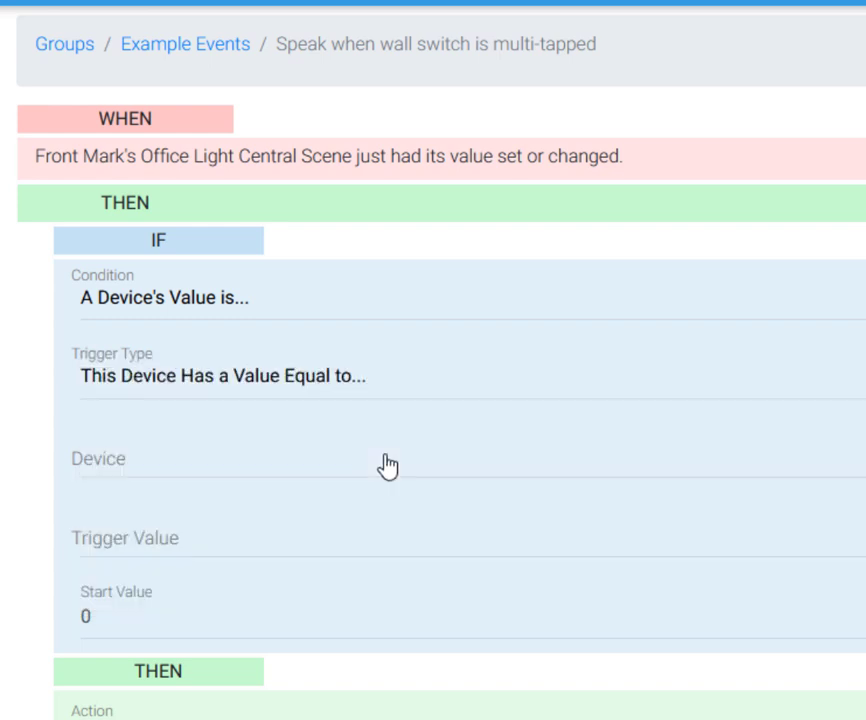
Set the condition to the front office light's Central Scene with the value "Scene 001 Key Pressed 2 Times" and save it
{"action": "left_click", "coordinate": [387, 466]}
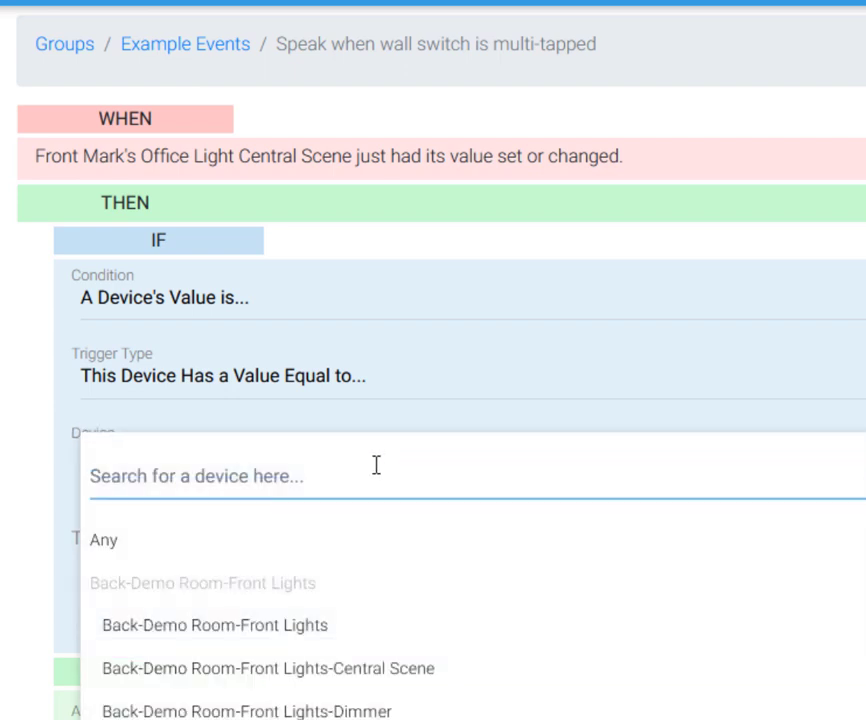
{"action": "type", "text": "mark"}
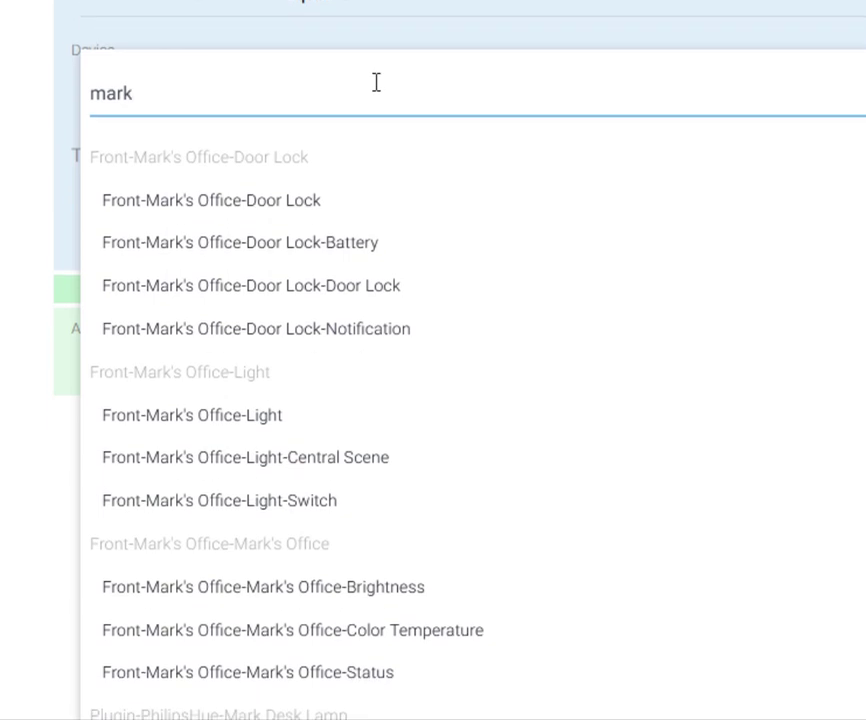
{"action": "left_click", "coordinate": [310, 450]}
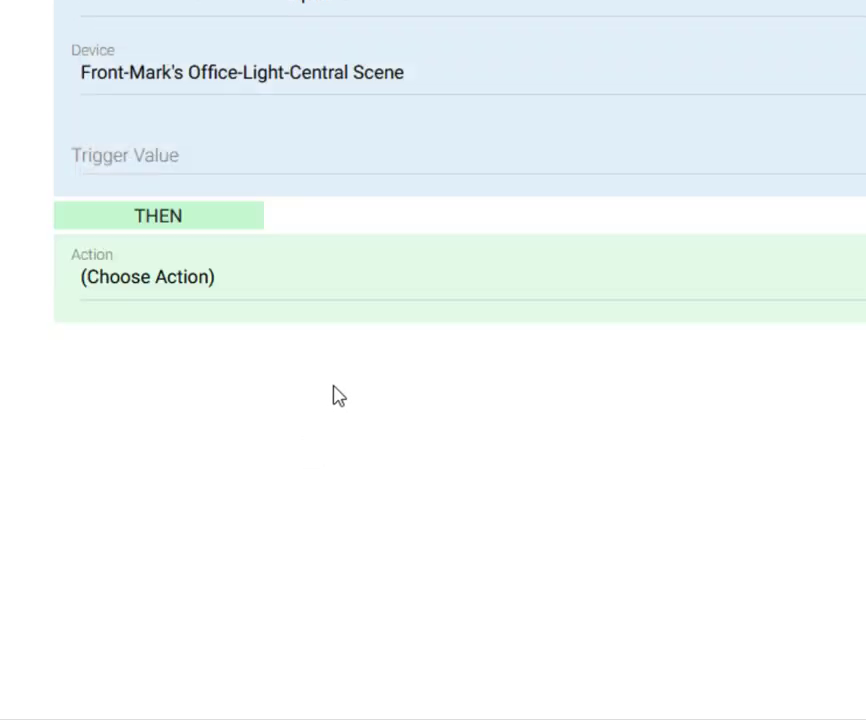
{"action": "left_click", "coordinate": [382, 170]}
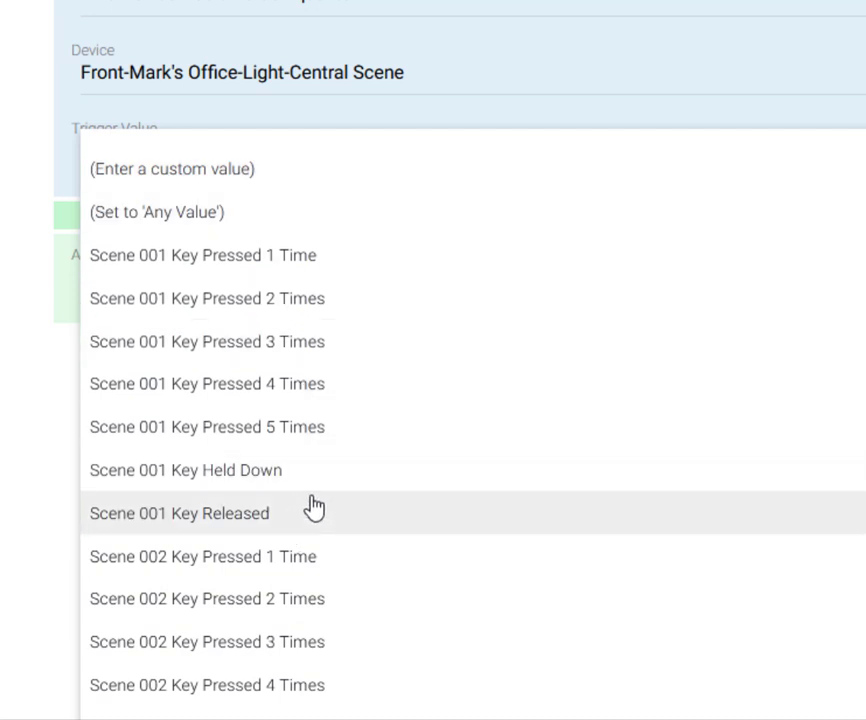
{"action": "scroll", "coordinate": [406, 495], "scroll_direction": "down", "scroll_amount": 1}
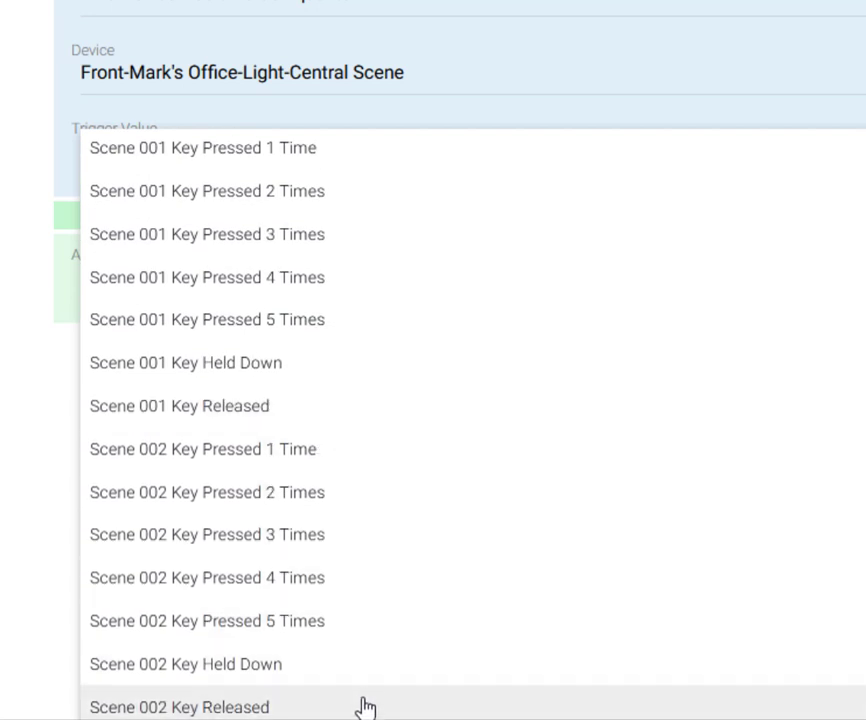
{"action": "scroll", "coordinate": [390, 630], "scroll_direction": "up", "scroll_amount": 1}
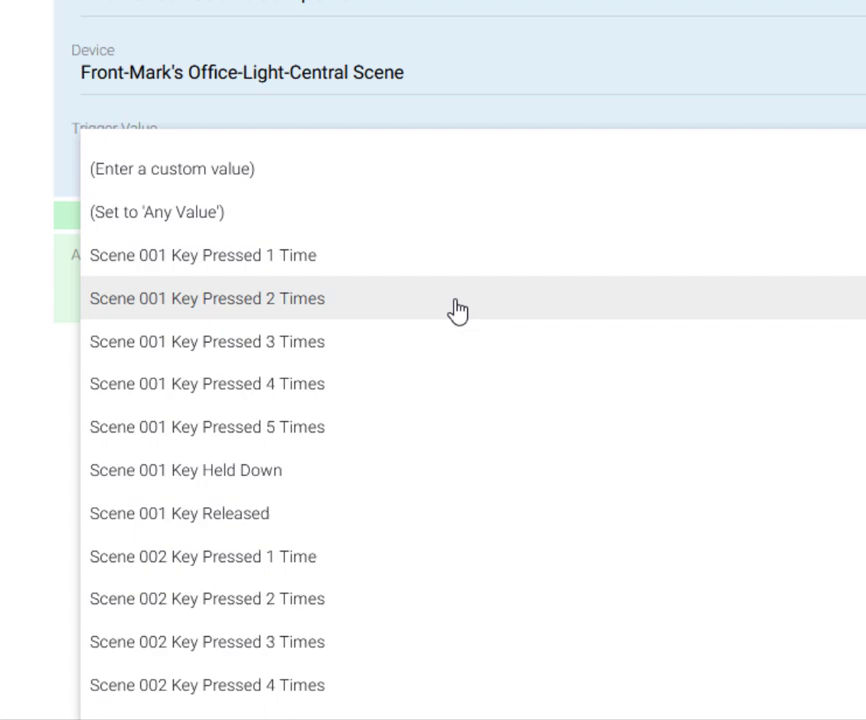
{"action": "left_click", "coordinate": [457, 310]}
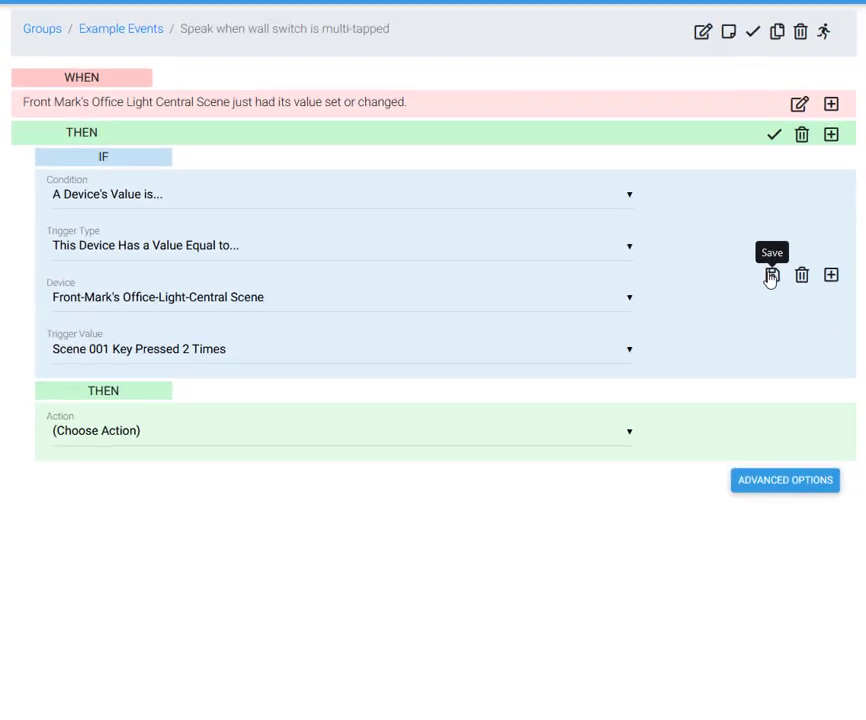
{"action": "left_click", "coordinate": [771, 277]}
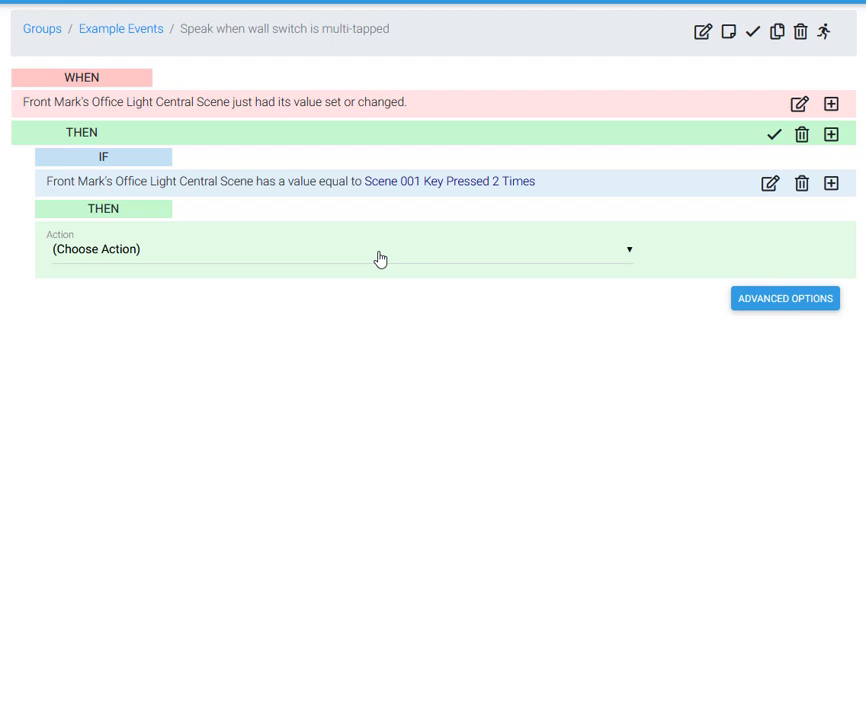
Insert a second action group with a condition using "A Device's Value is..." and "This Device Has a Value Equal to..."
{"action": "left_click", "coordinate": [831, 135]}
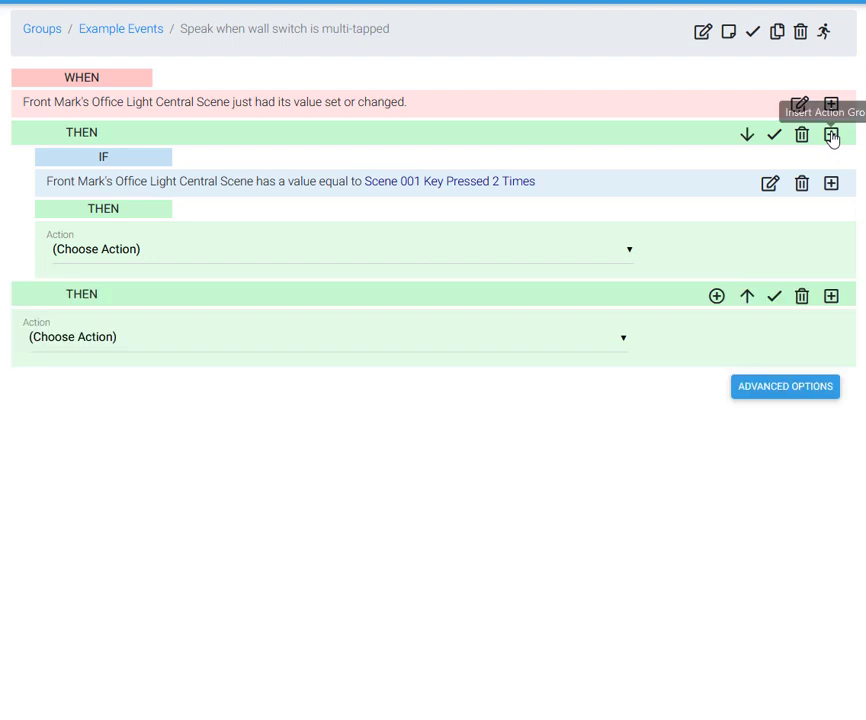
{"action": "left_click", "coordinate": [716, 297]}
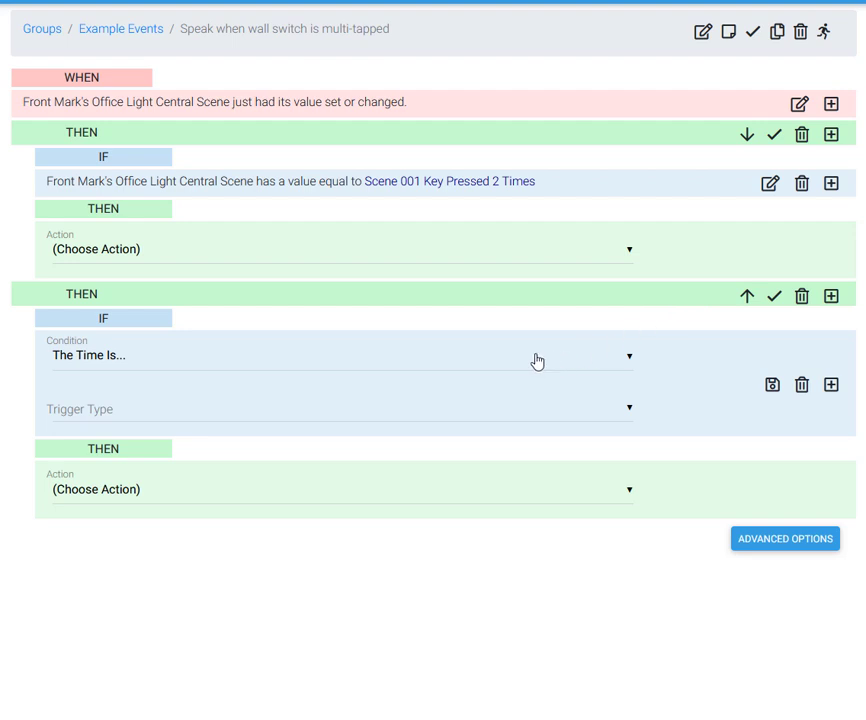
{"action": "left_click", "coordinate": [537, 361]}
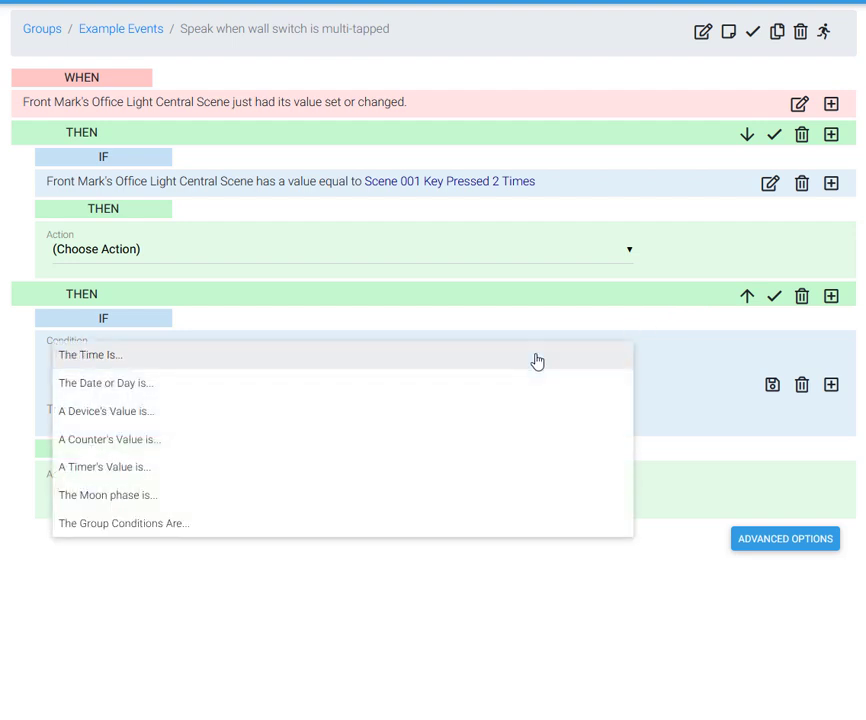
{"action": "left_click", "coordinate": [498, 414]}
{"action": "left_click", "coordinate": [491, 425]}
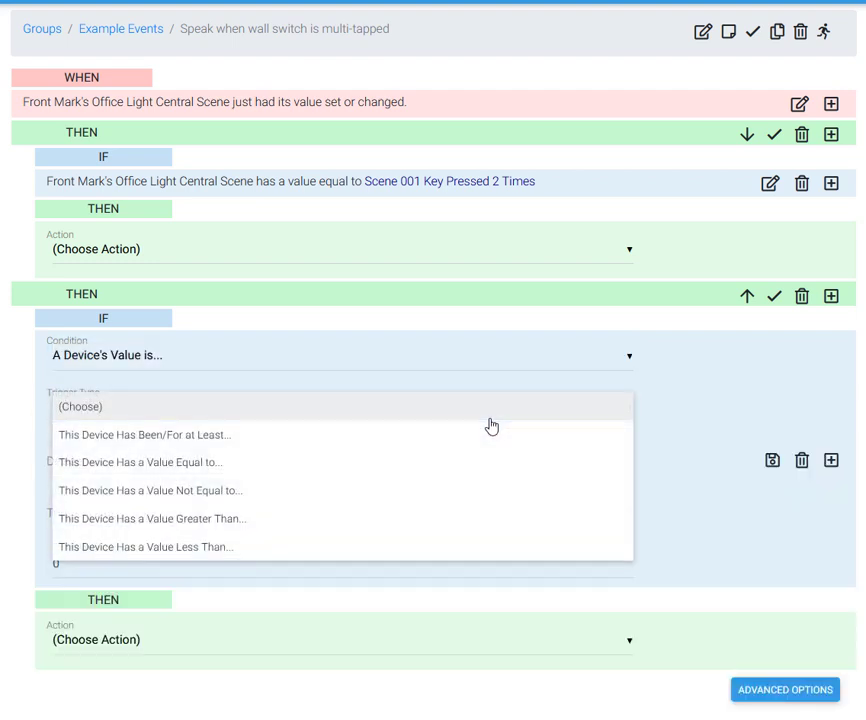
{"action": "left_click", "coordinate": [419, 462]}
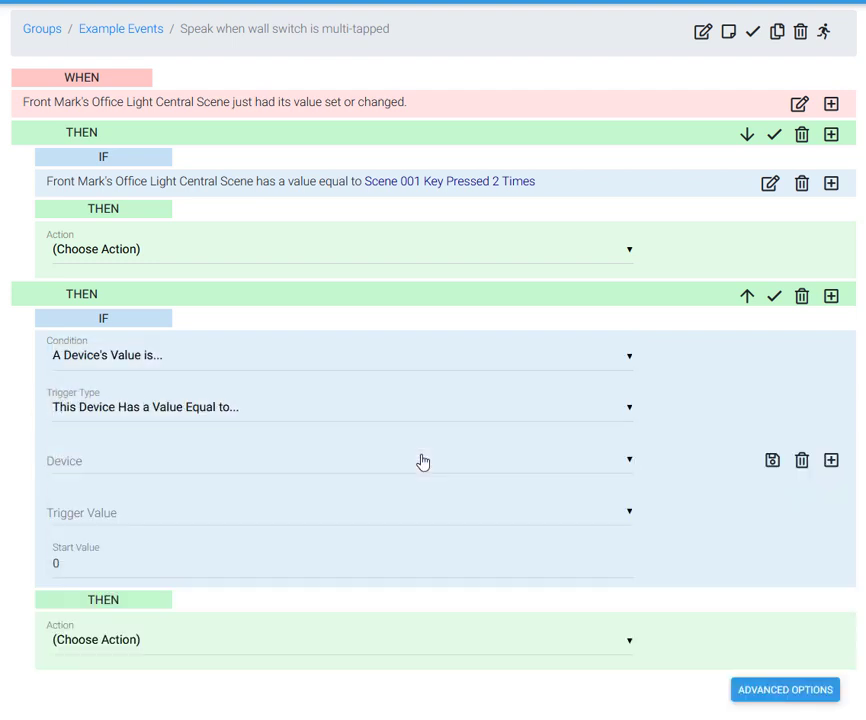
Set the second group's condition to the front office light's Central Scene with the value "Scene 002 Key Pressed 2 Times" and save it
{"action": "left_click", "coordinate": [391, 467]}
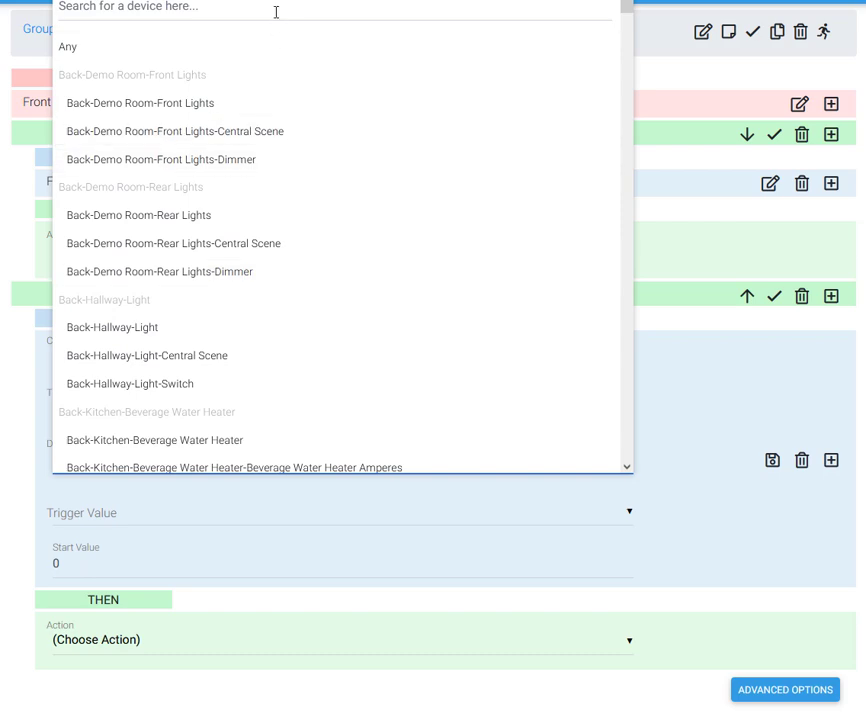
{"action": "type", "text": "mark"}
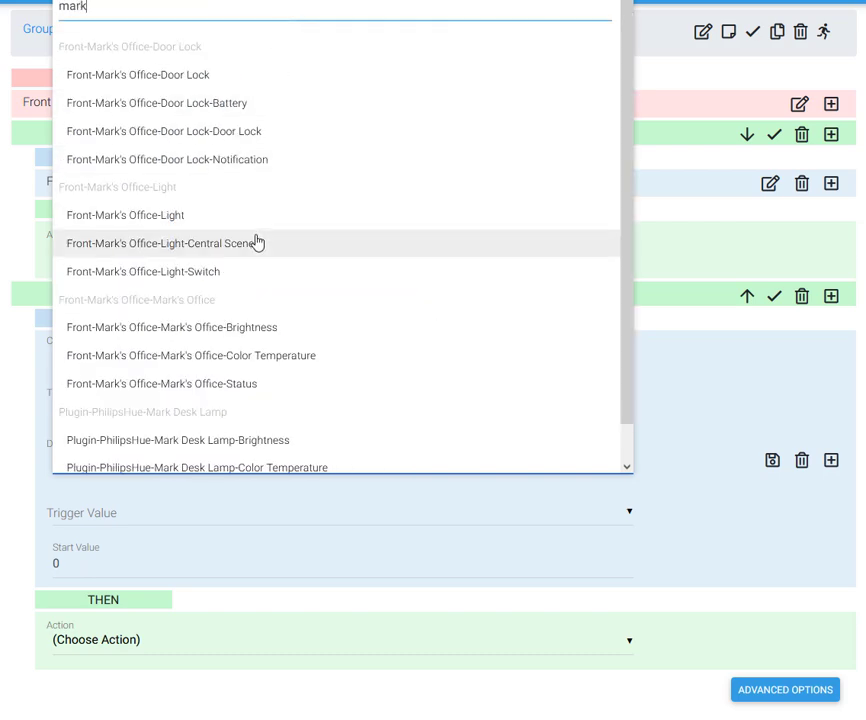
{"action": "left_click", "coordinate": [257, 243]}
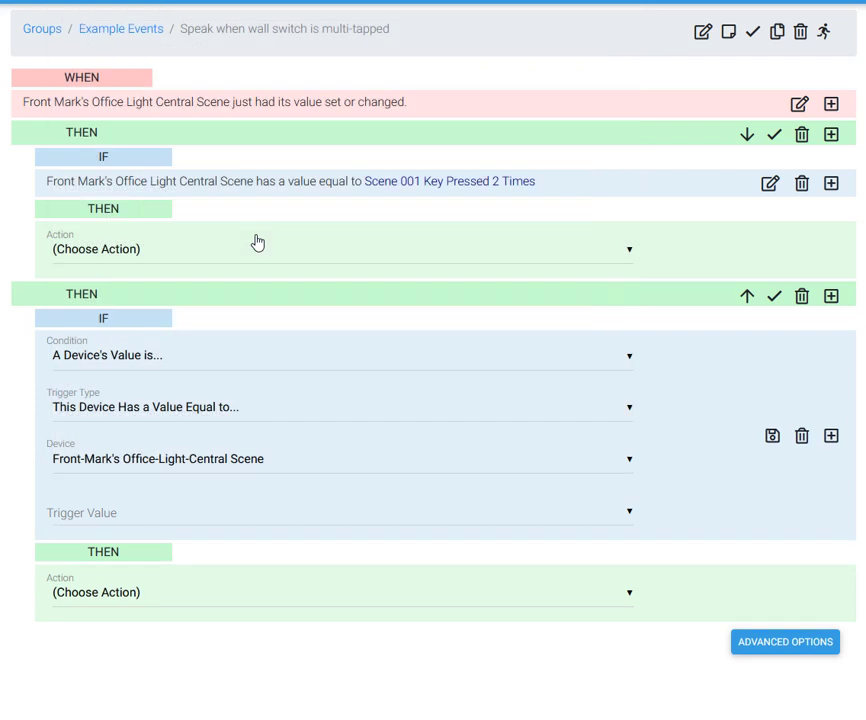
{"action": "left_click", "coordinate": [371, 512]}
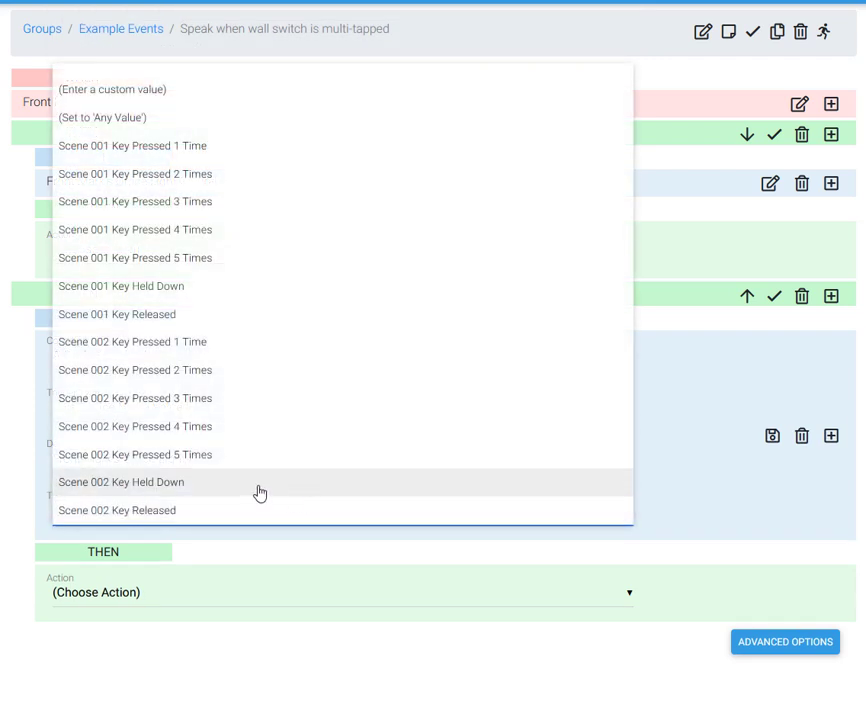
{"action": "left_click", "coordinate": [245, 374]}
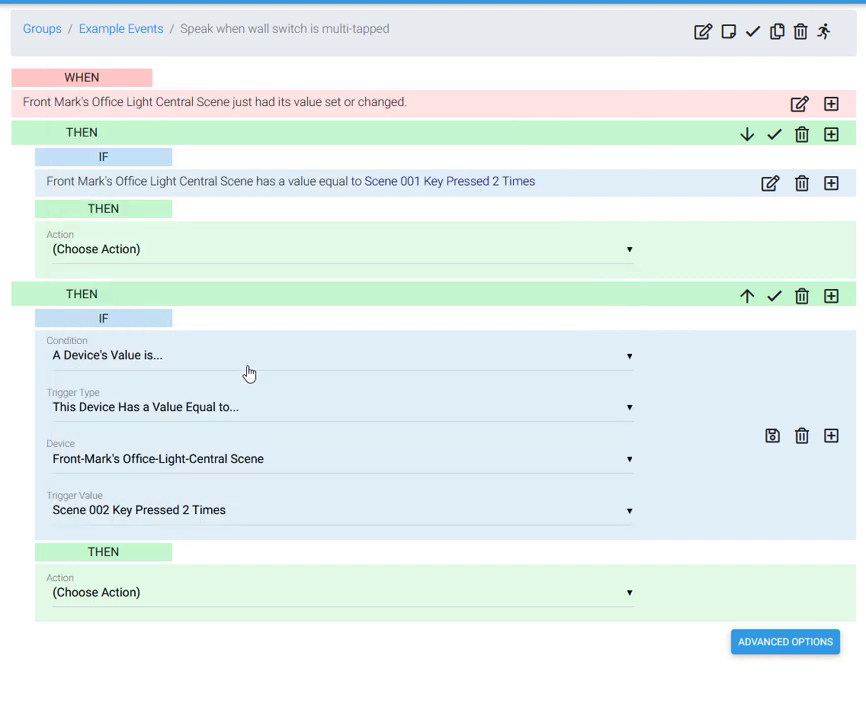
{"action": "left_click", "coordinate": [772, 437]}
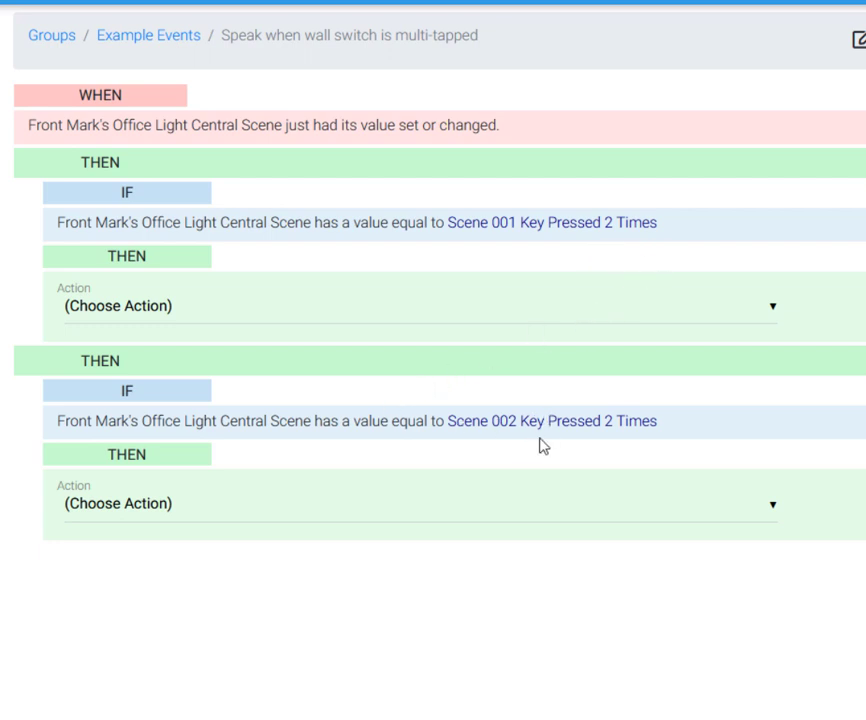
Add a Speak Something action to the first group with the phrase "The Top Paddle Has Been Pressed" for client OFFICEPLUSG2:DESK and save it
{"action": "left_click", "coordinate": [614, 312]}
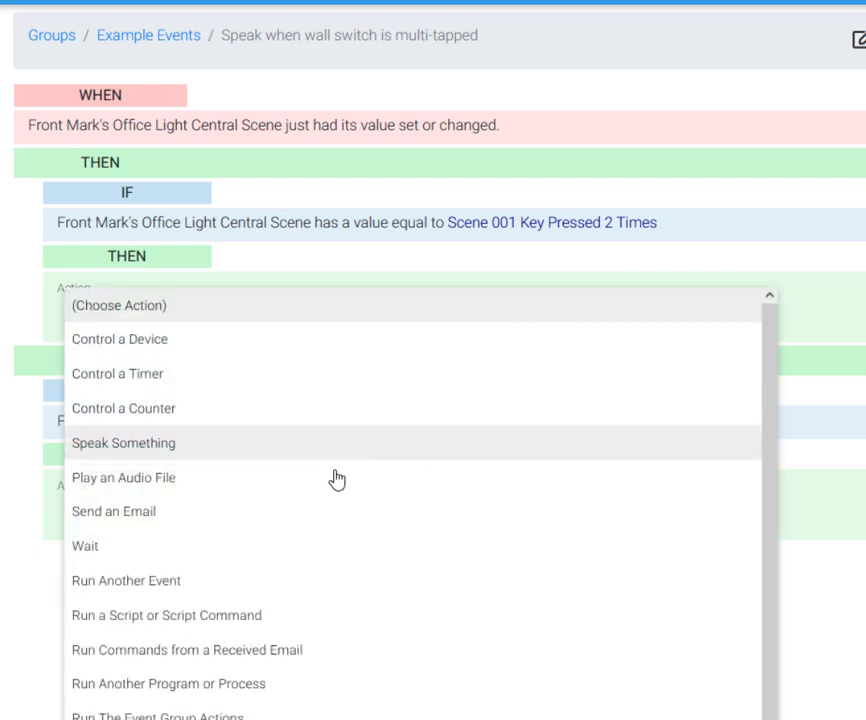
{"action": "left_click", "coordinate": [313, 447]}
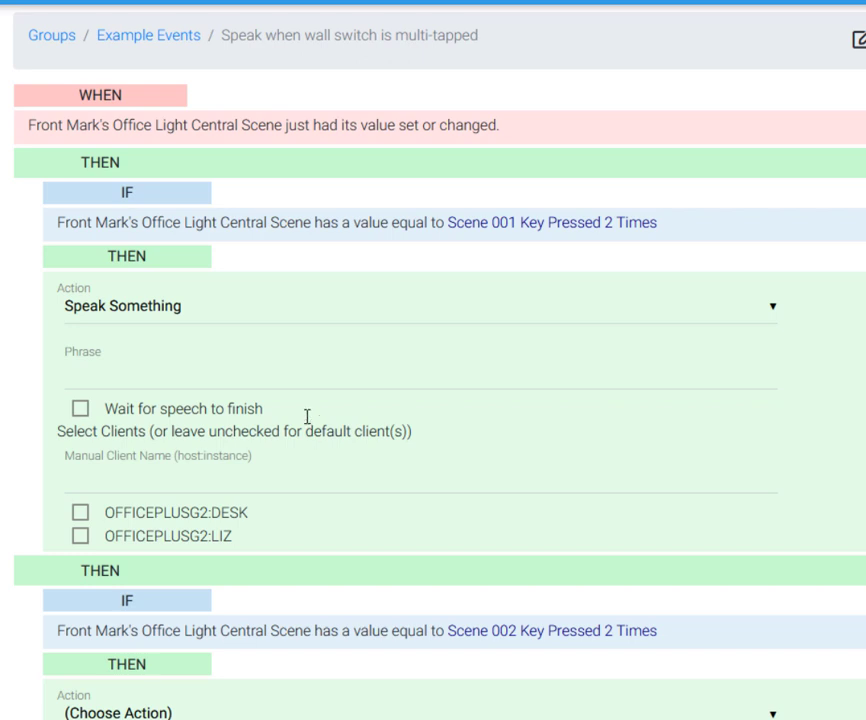
{"action": "left_click", "coordinate": [272, 377]}
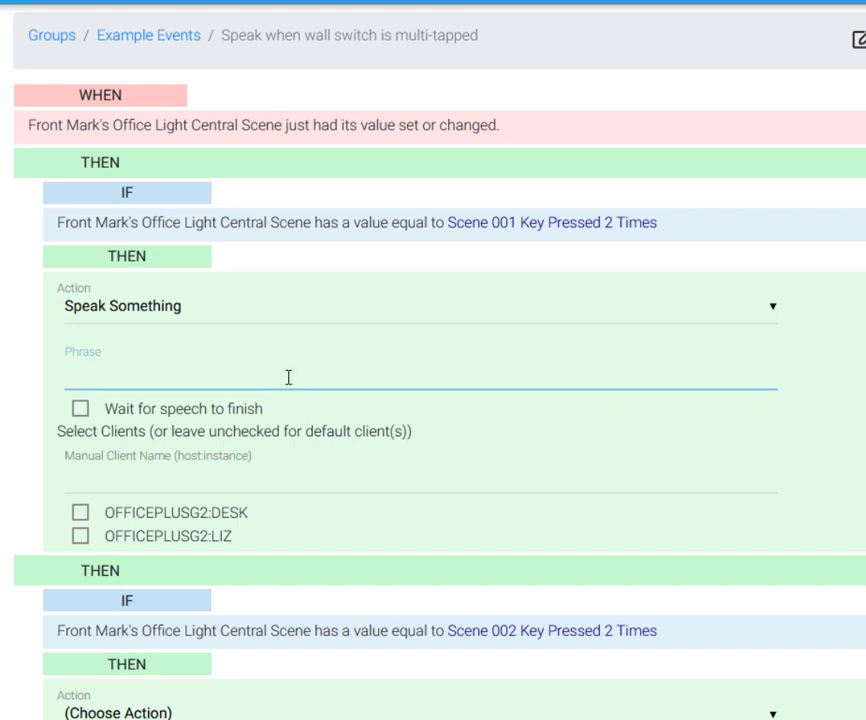
{"action": "type", "text": "The Top Pa"}
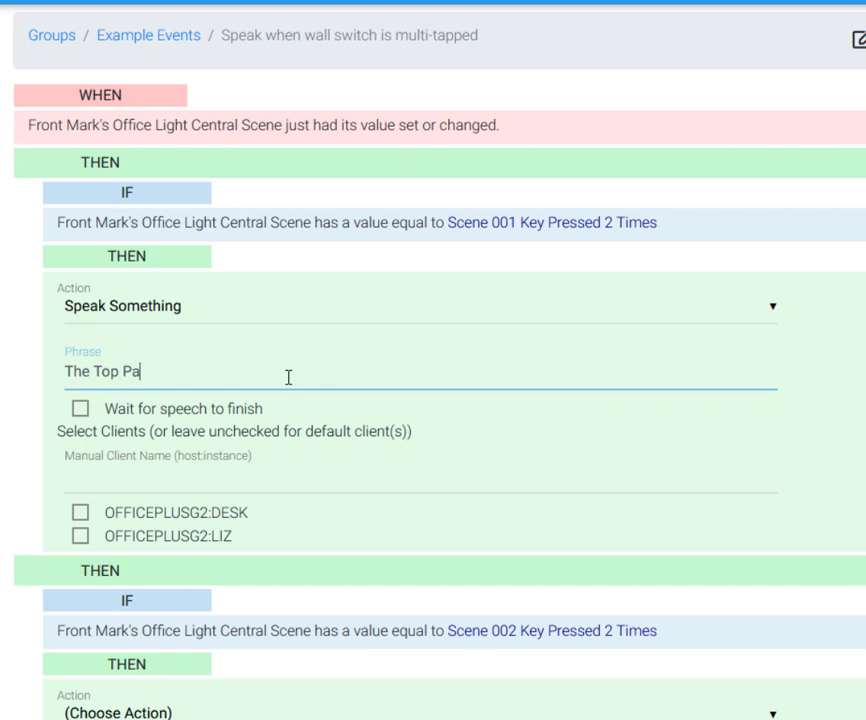
{"action": "type", "text": "ddle Has "}
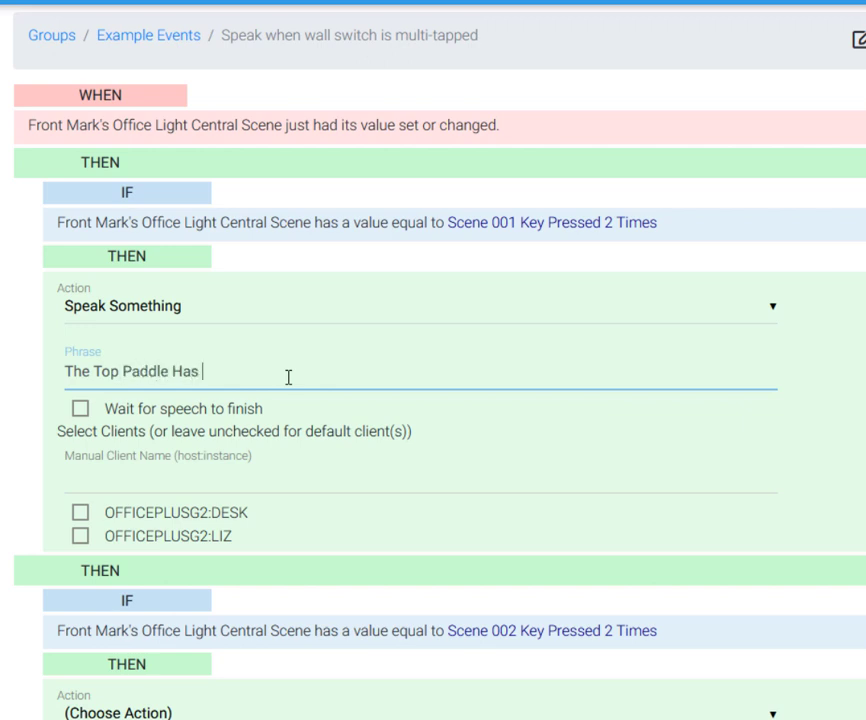
{"action": "type", "text": "Been Pressed"}
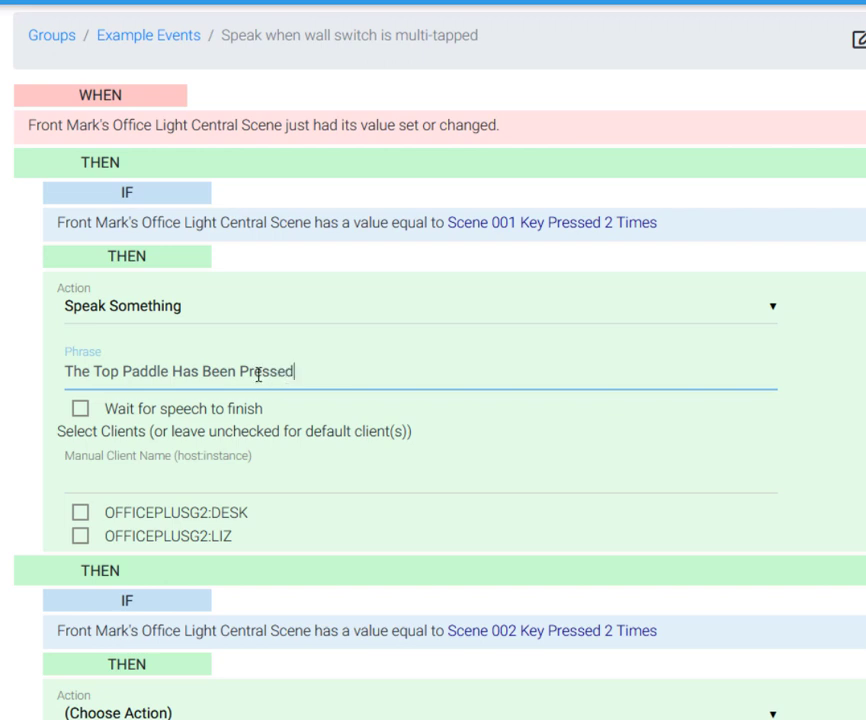
{"action": "left_click", "coordinate": [165, 514]}
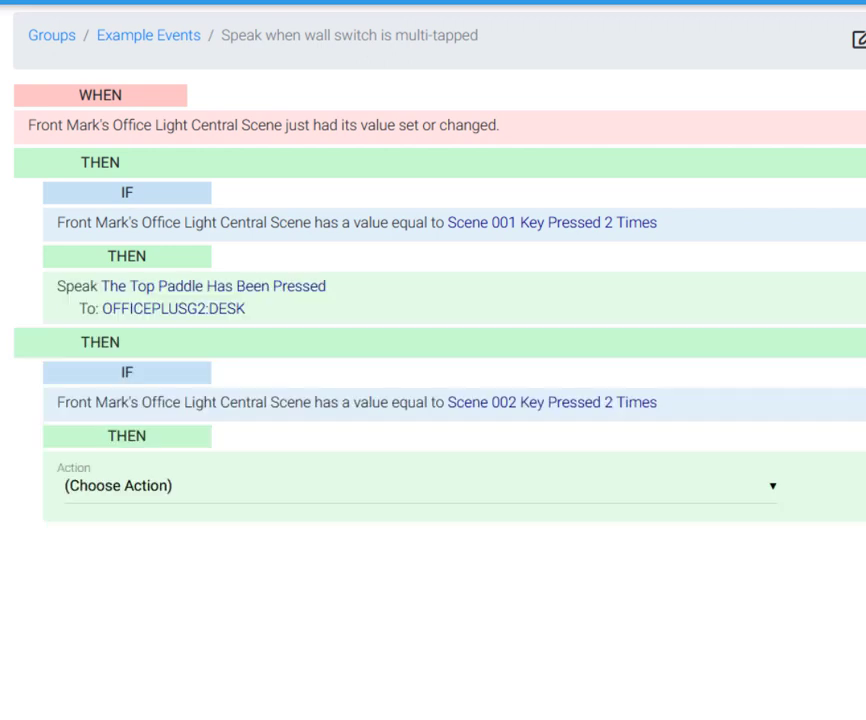
Add a Speak Something action to the second group with the phrase "The Bottom Paddle Has Been Pressed" for client OFFICEPLUSG2:DESK and save it
{"action": "left_click", "coordinate": [736, 497]}
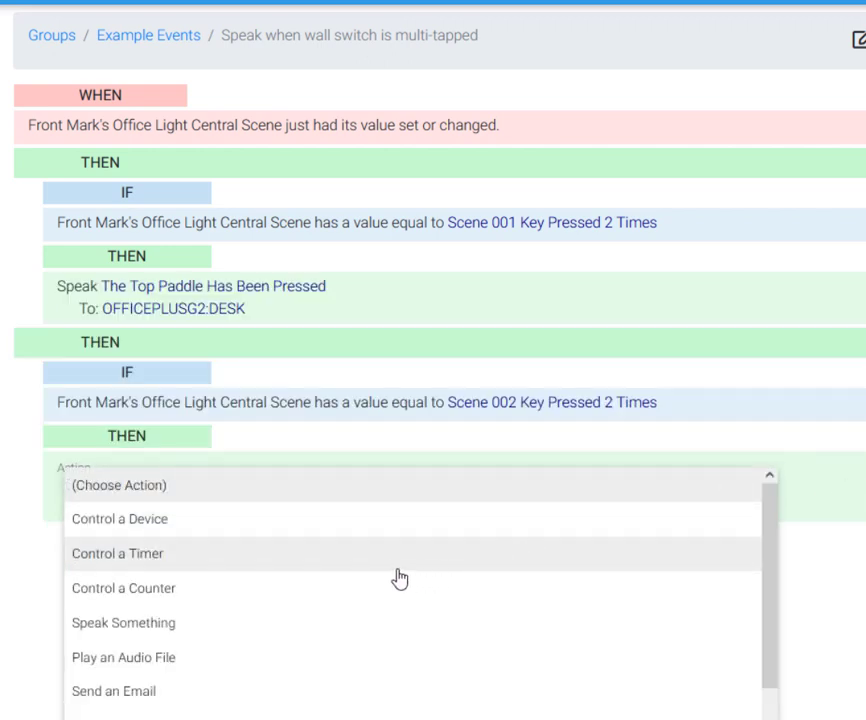
{"action": "left_click", "coordinate": [345, 620]}
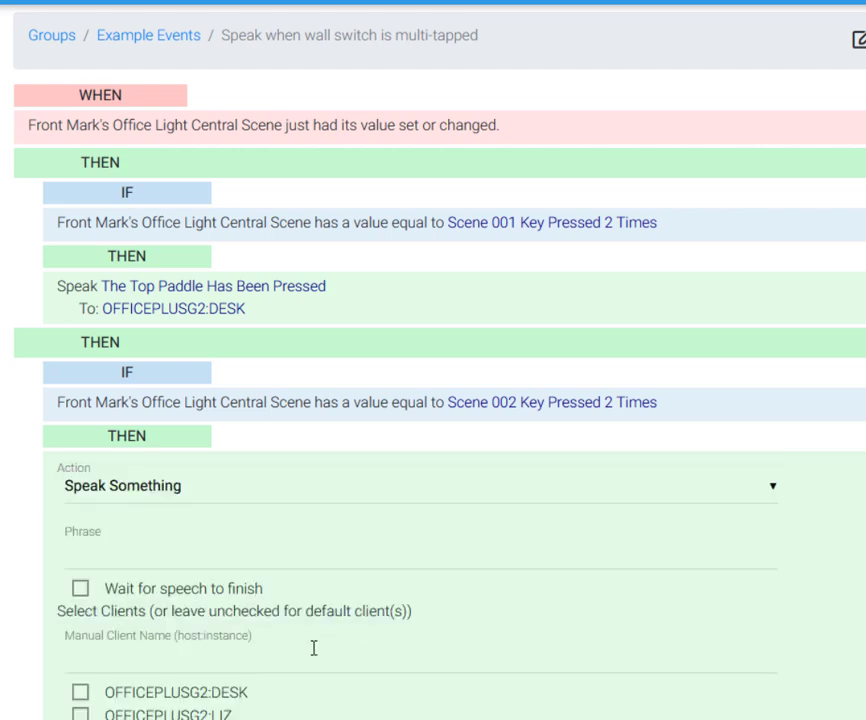
{"action": "left_click", "coordinate": [216, 555]}
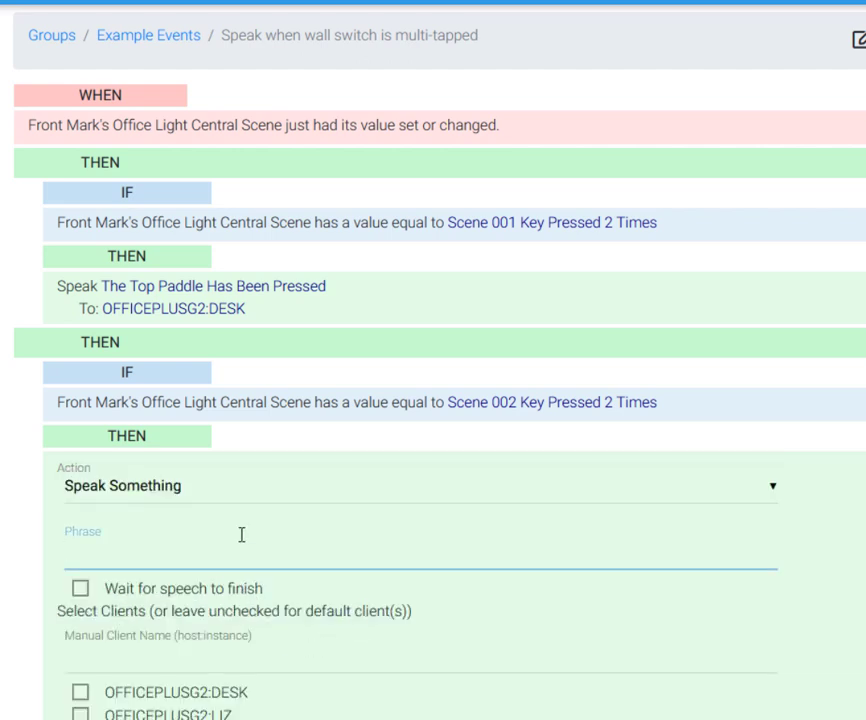
{"action": "type", "text": "The Bottom Pa"}
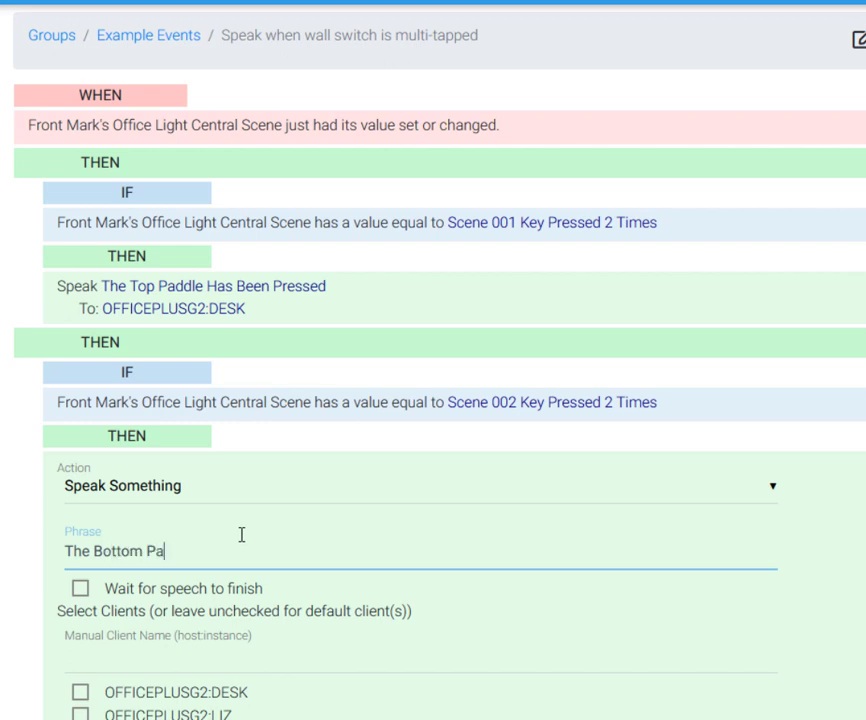
{"action": "type", "text": "ddle Has Been Prsse"}
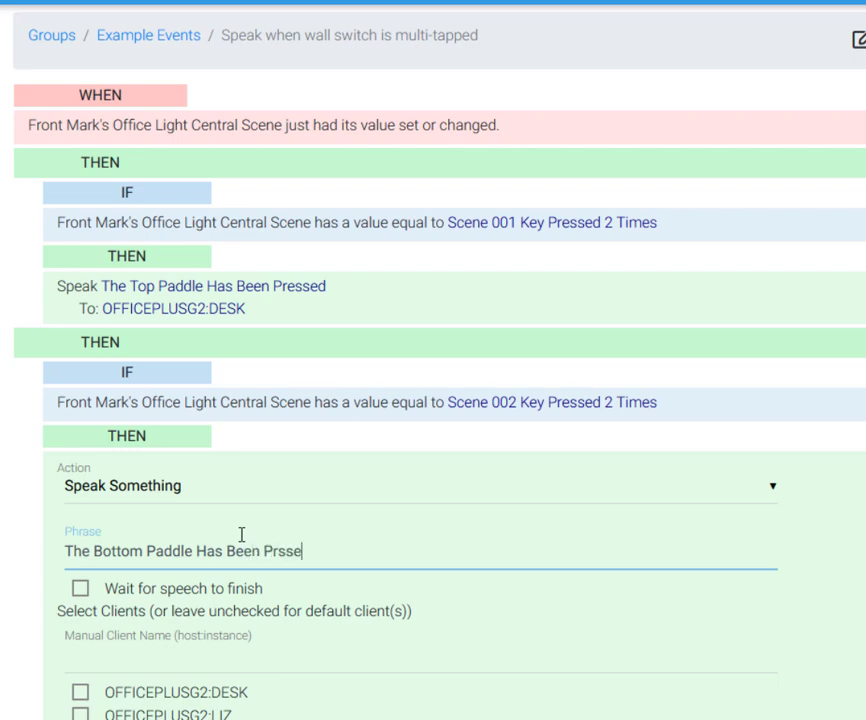
{"action": "key", "text": "BackSpace"}
{"action": "key", "text": "BackSpace"}
{"action": "key", "text": "BackSpace"}
{"action": "type", "text": "essed"}
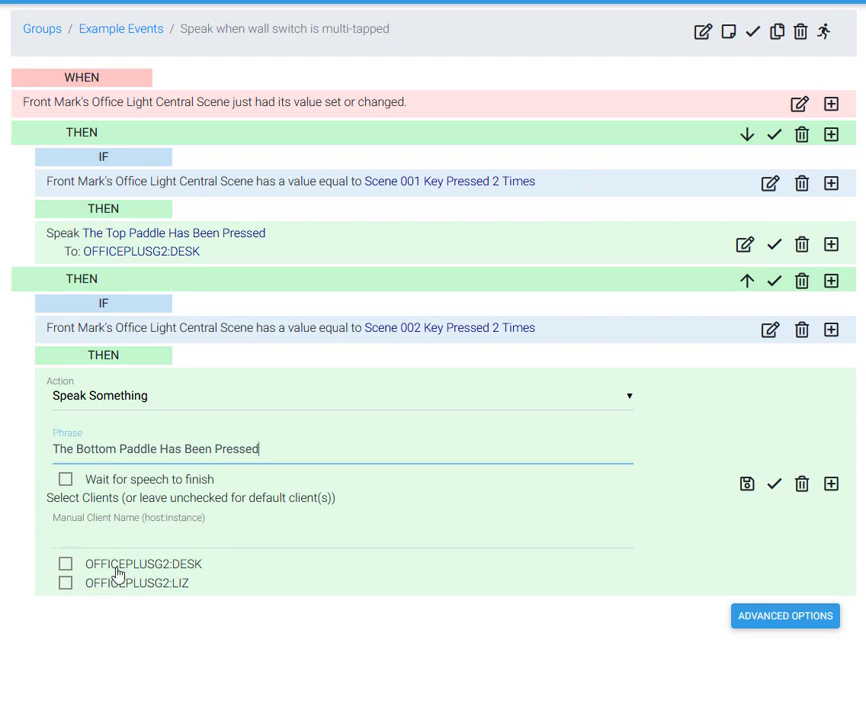
{"action": "left_click", "coordinate": [747, 484]}
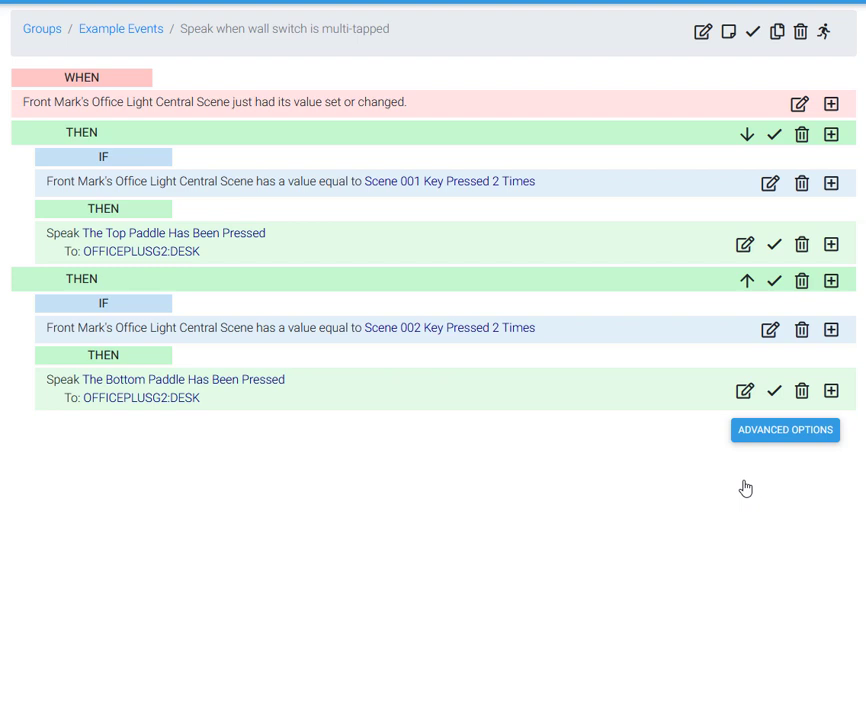
Insert three more empty action groups after the Scene 002 group
{"action": "left_click", "coordinate": [830, 281]}
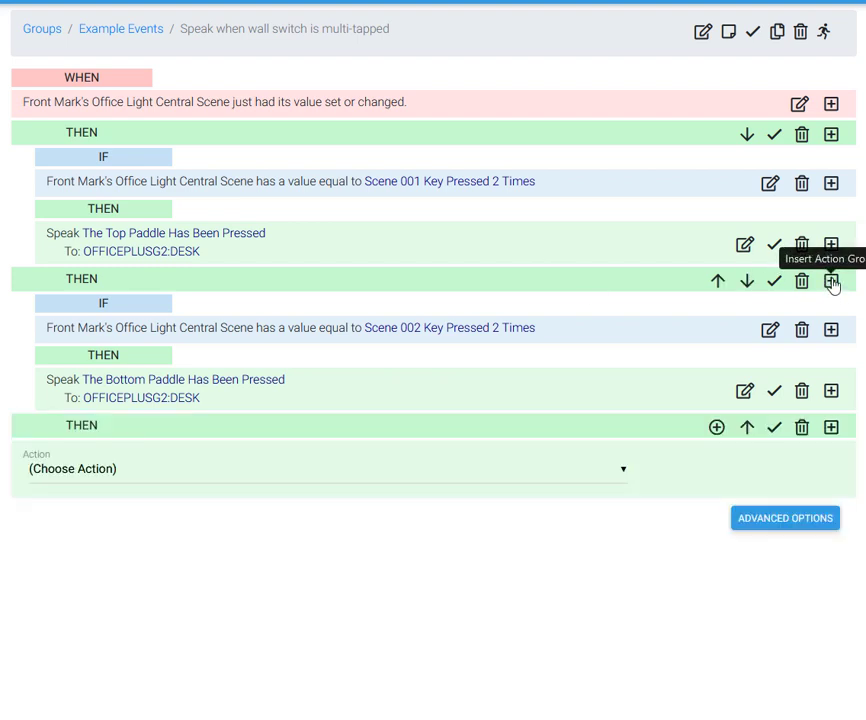
{"action": "left_click", "coordinate": [831, 282]}
{"action": "left_click", "coordinate": [831, 282]}
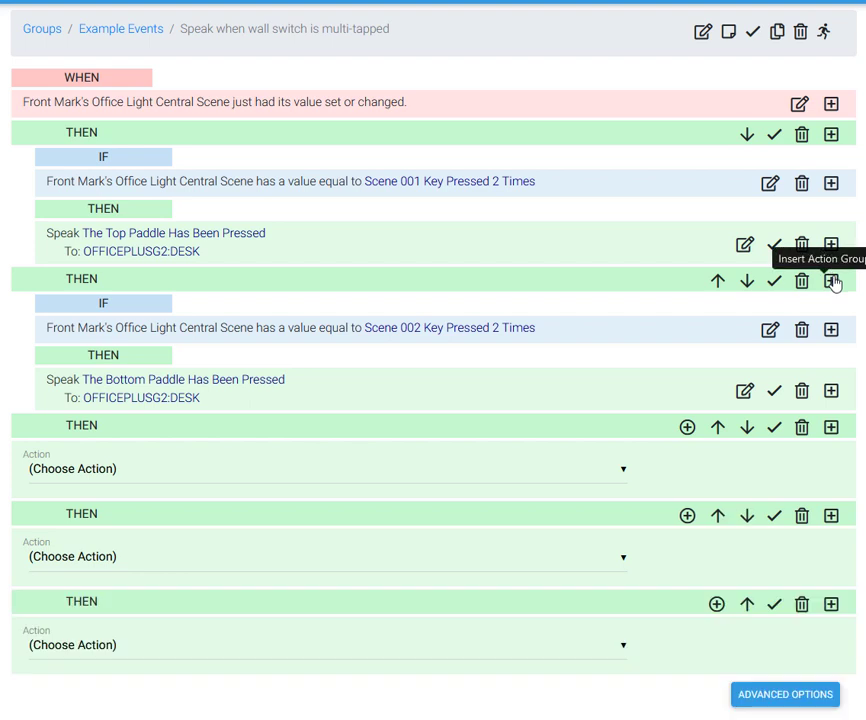